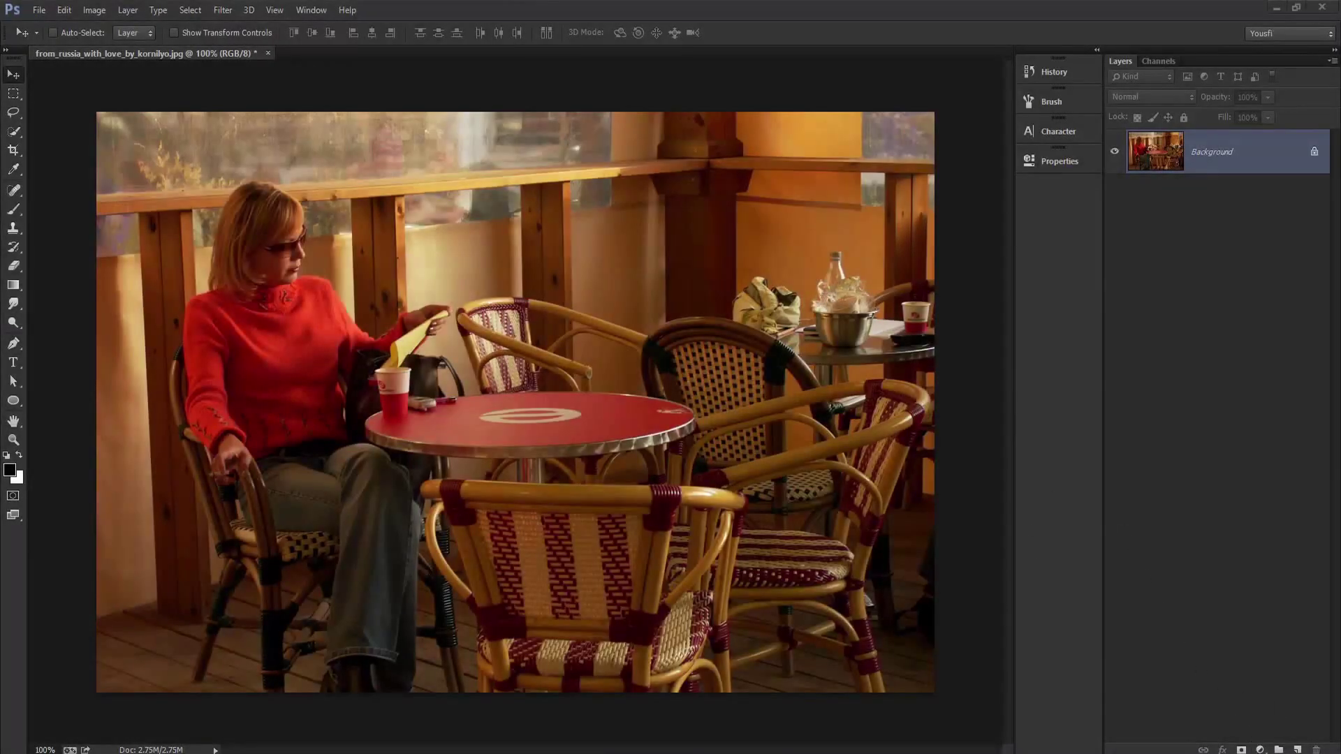
Add a Black & White adjustment set to Reds 73, Blues 104, Magentas 17, and toggle to compare
click(1260, 750)
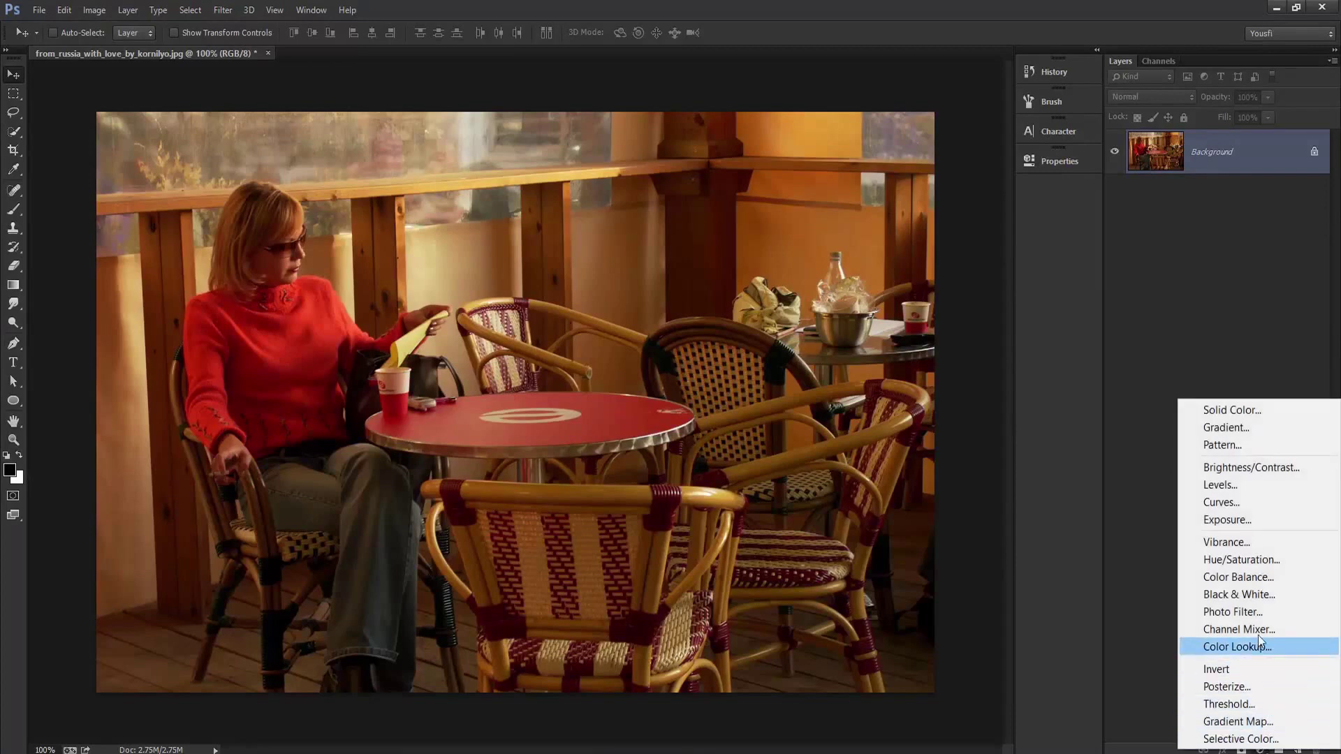
click(1252, 598)
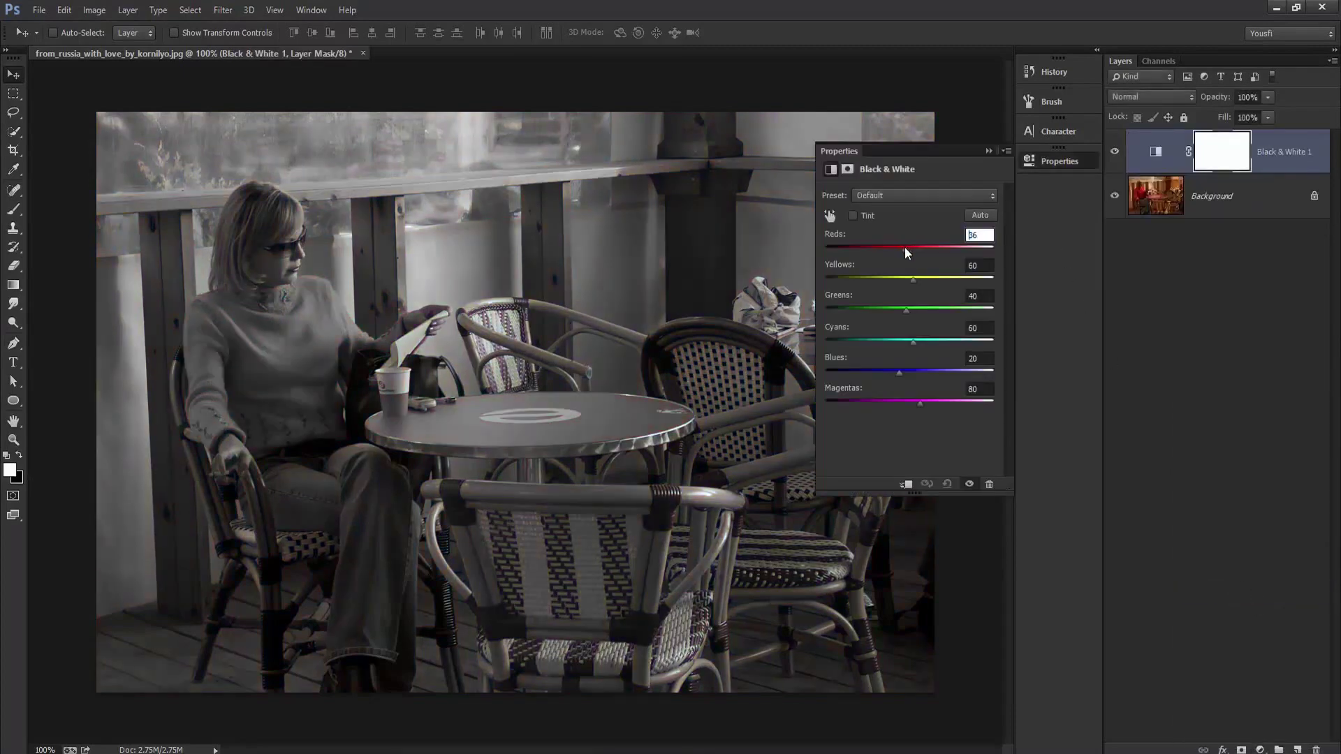
drag(904, 246, 917, 241)
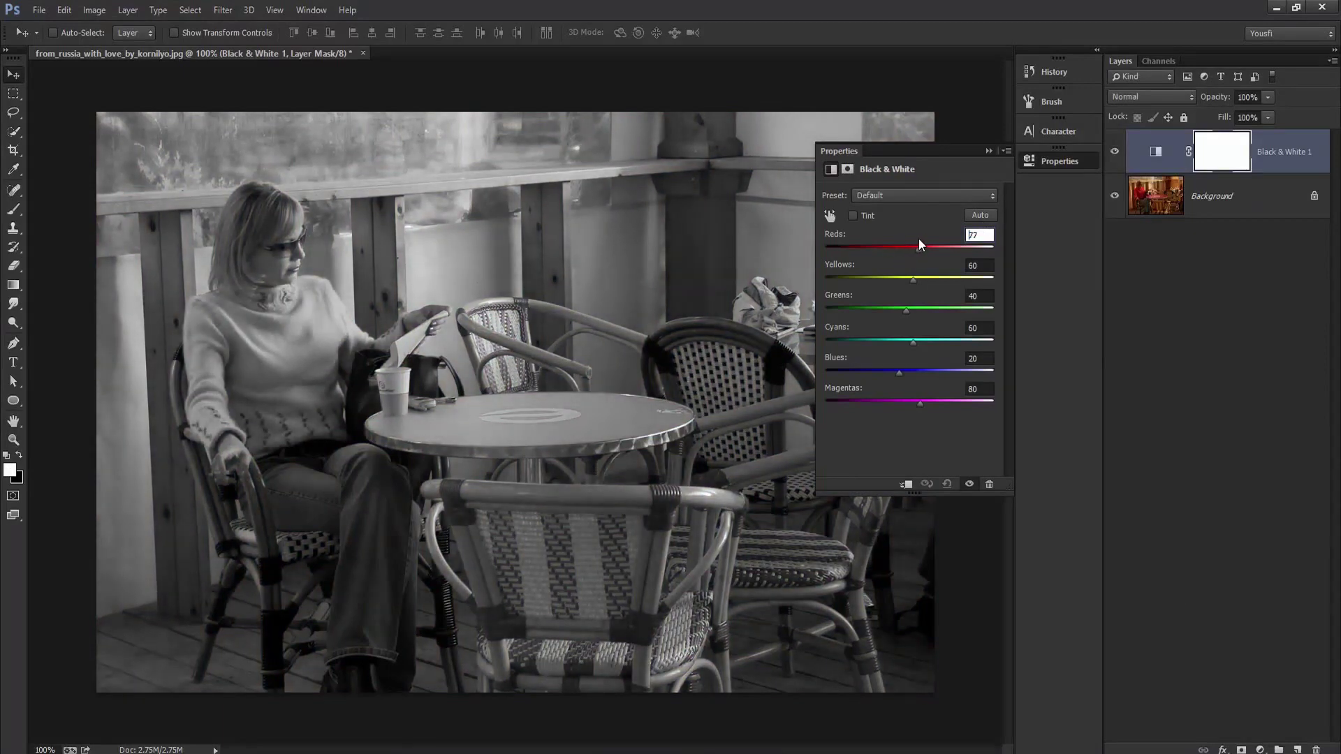
drag(917, 239, 920, 273)
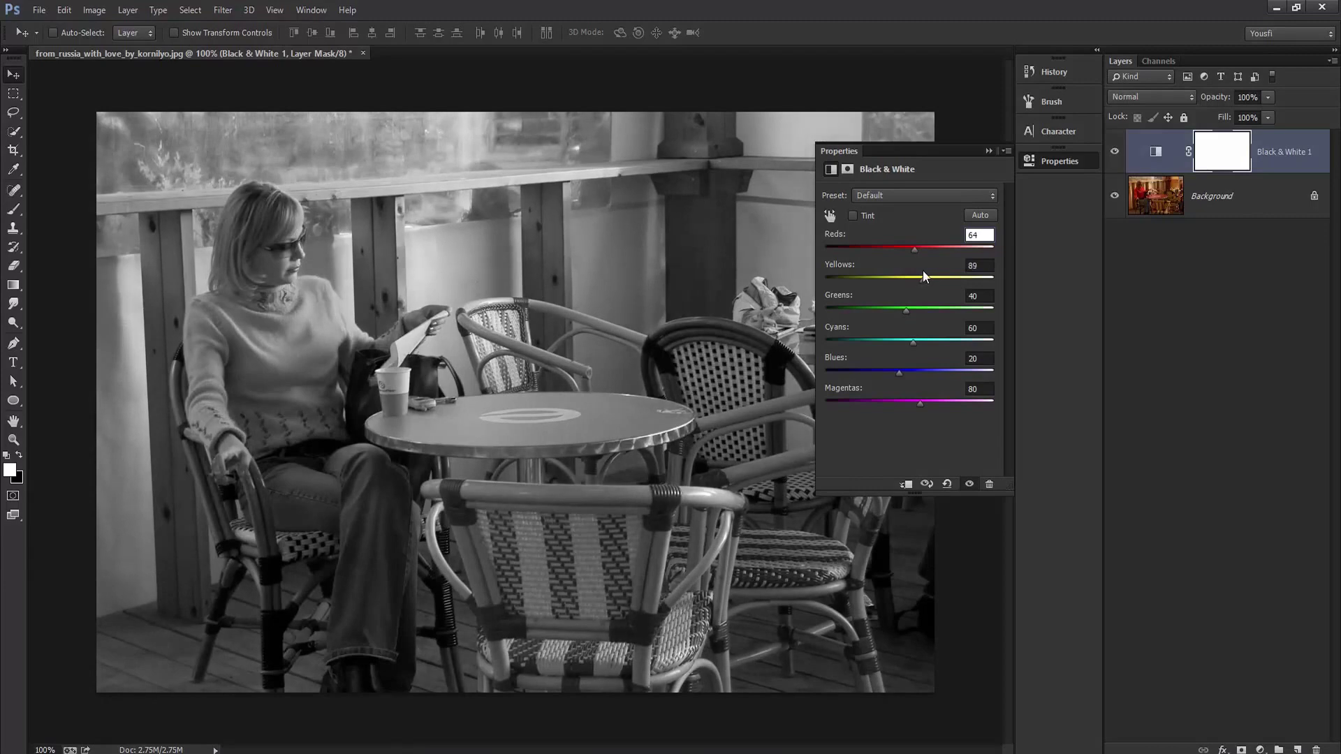
drag(902, 371, 928, 365)
drag(928, 405, 900, 400)
drag(916, 249, 929, 280)
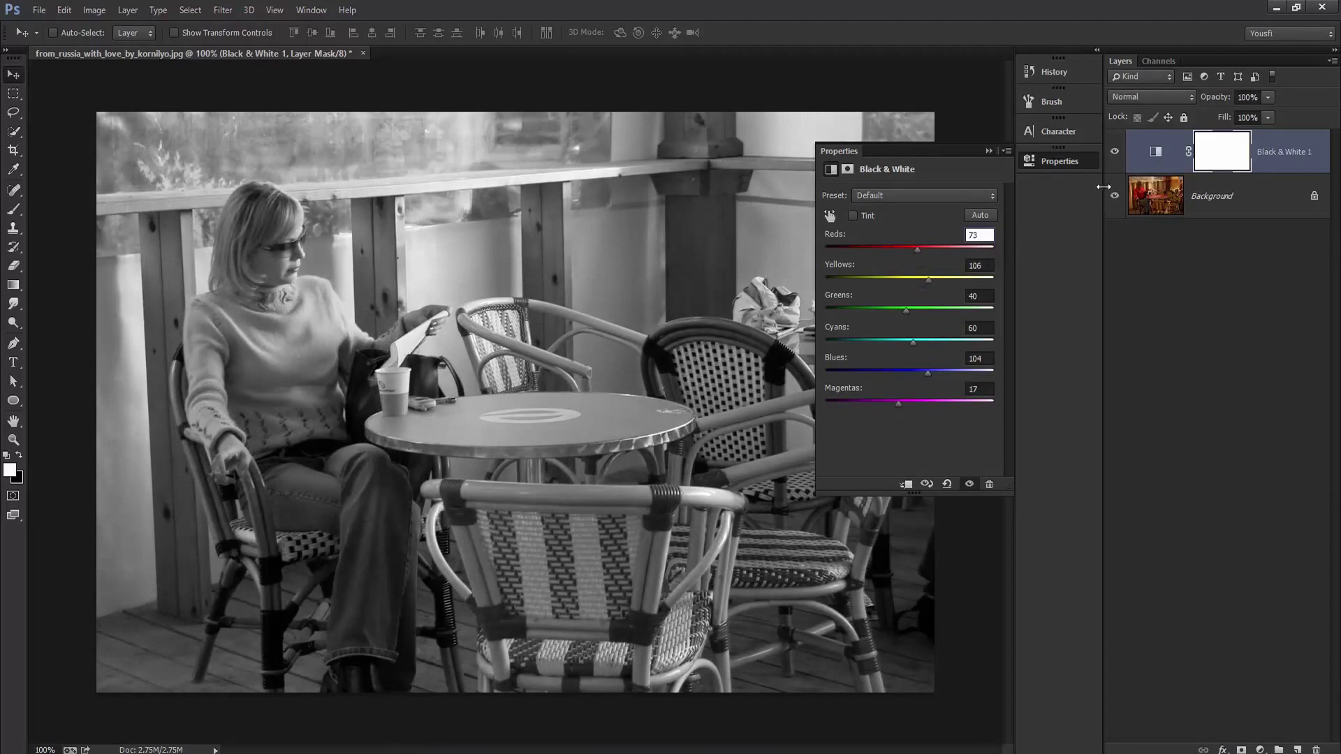
click(1115, 152)
click(1116, 152)
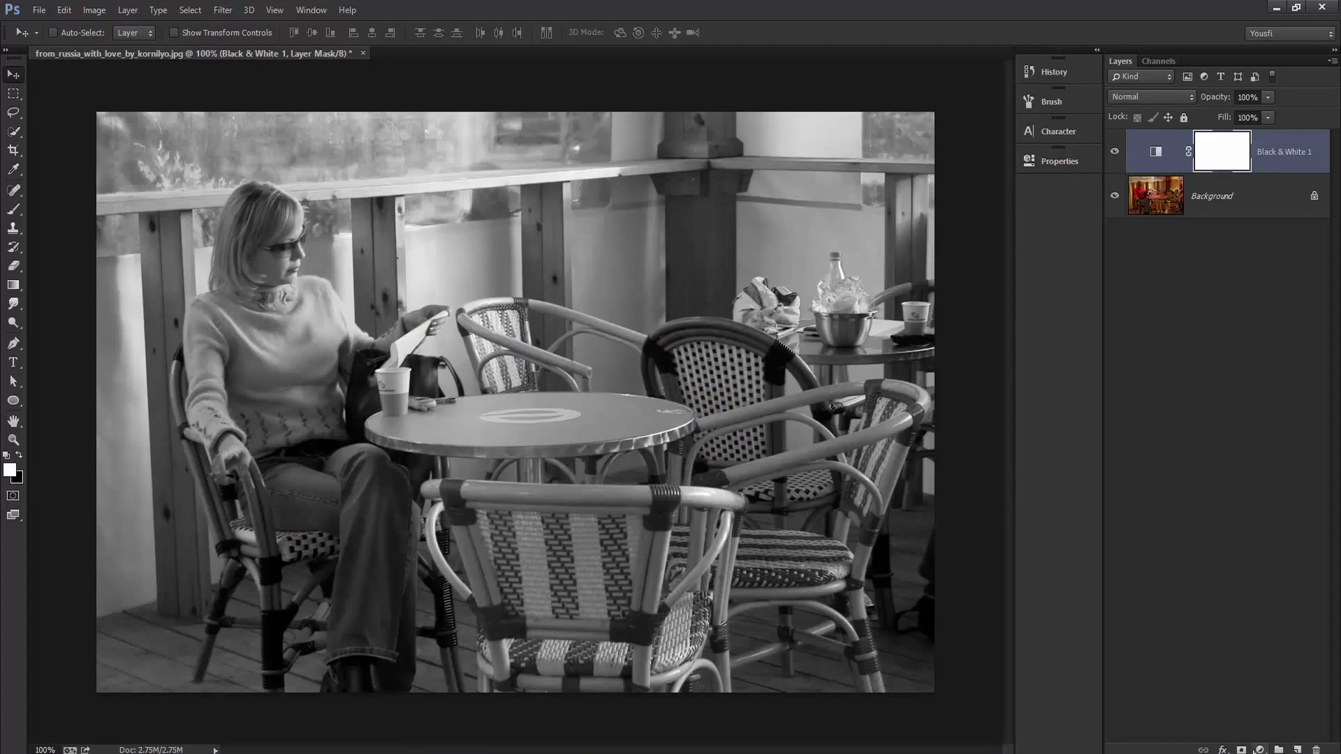
Add a Gradient Map whose left stop is pink #fe807e, fading to white
click(1261, 750)
click(1266, 724)
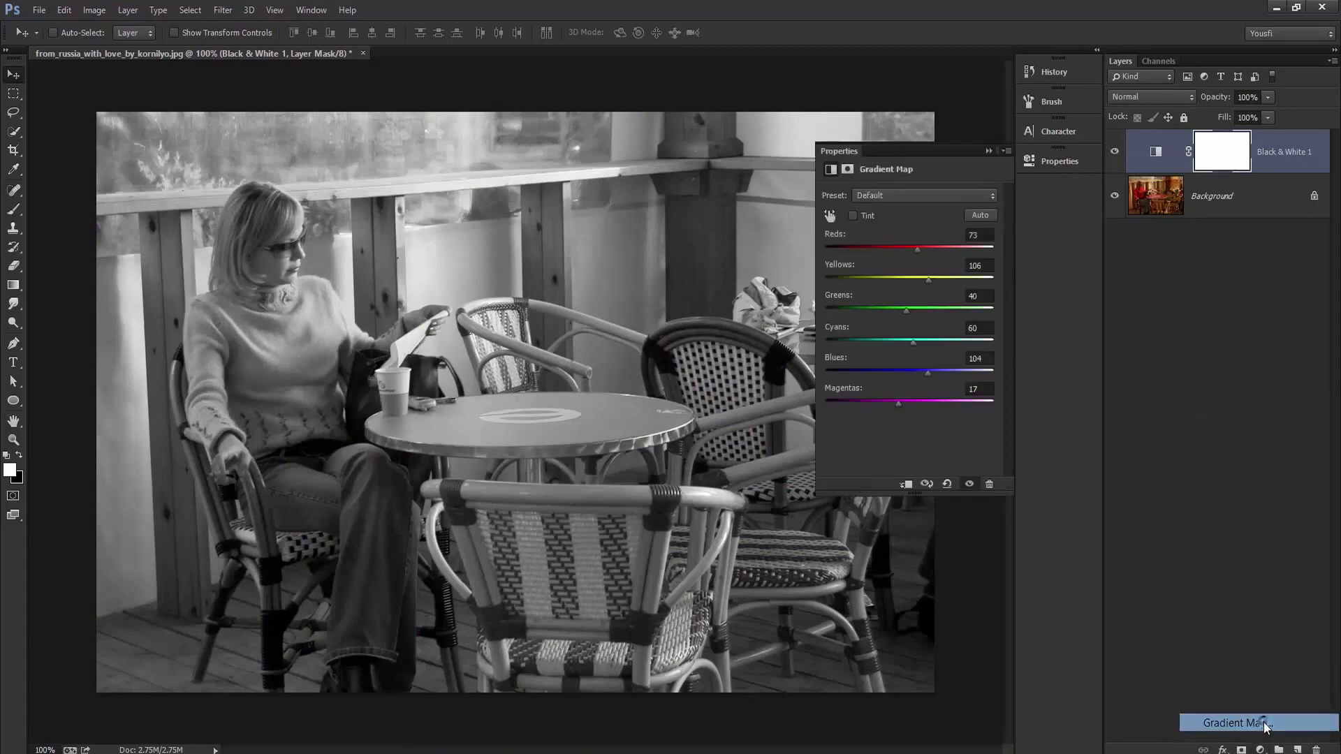
click(913, 198)
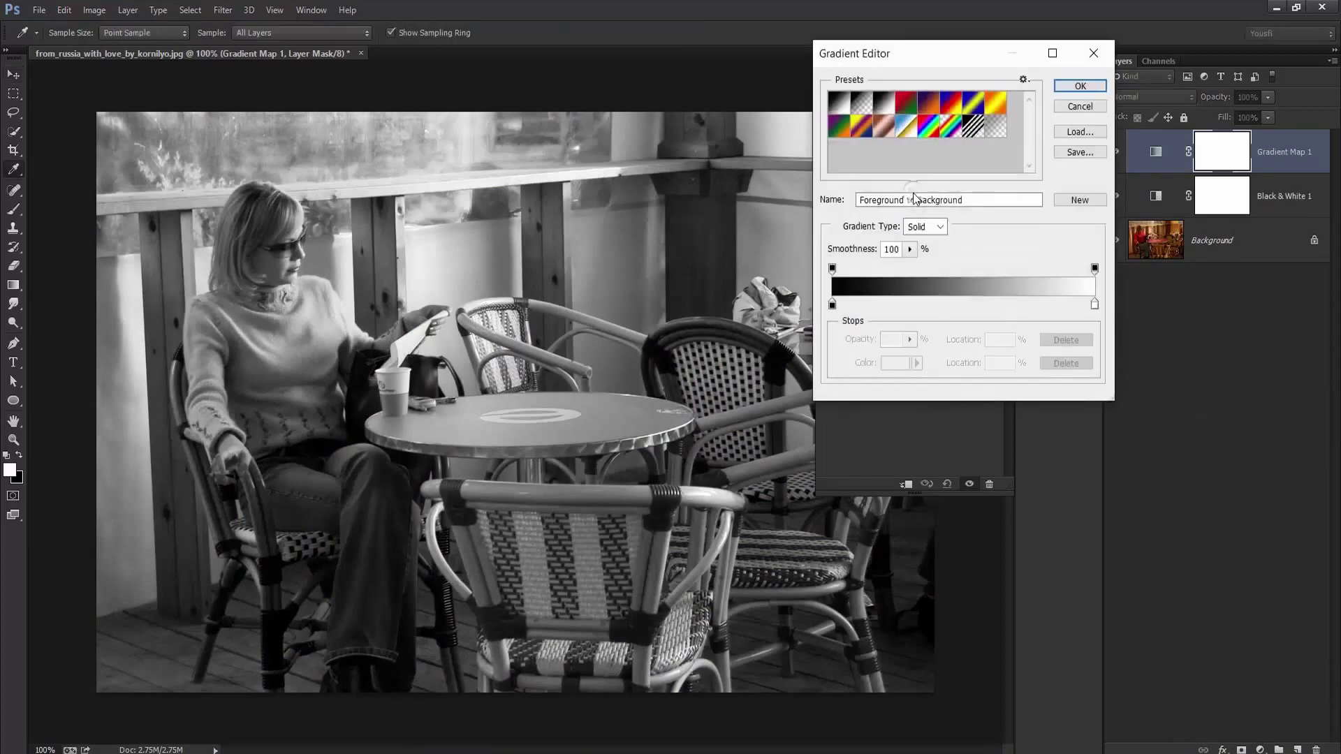
click(833, 304)
click(897, 366)
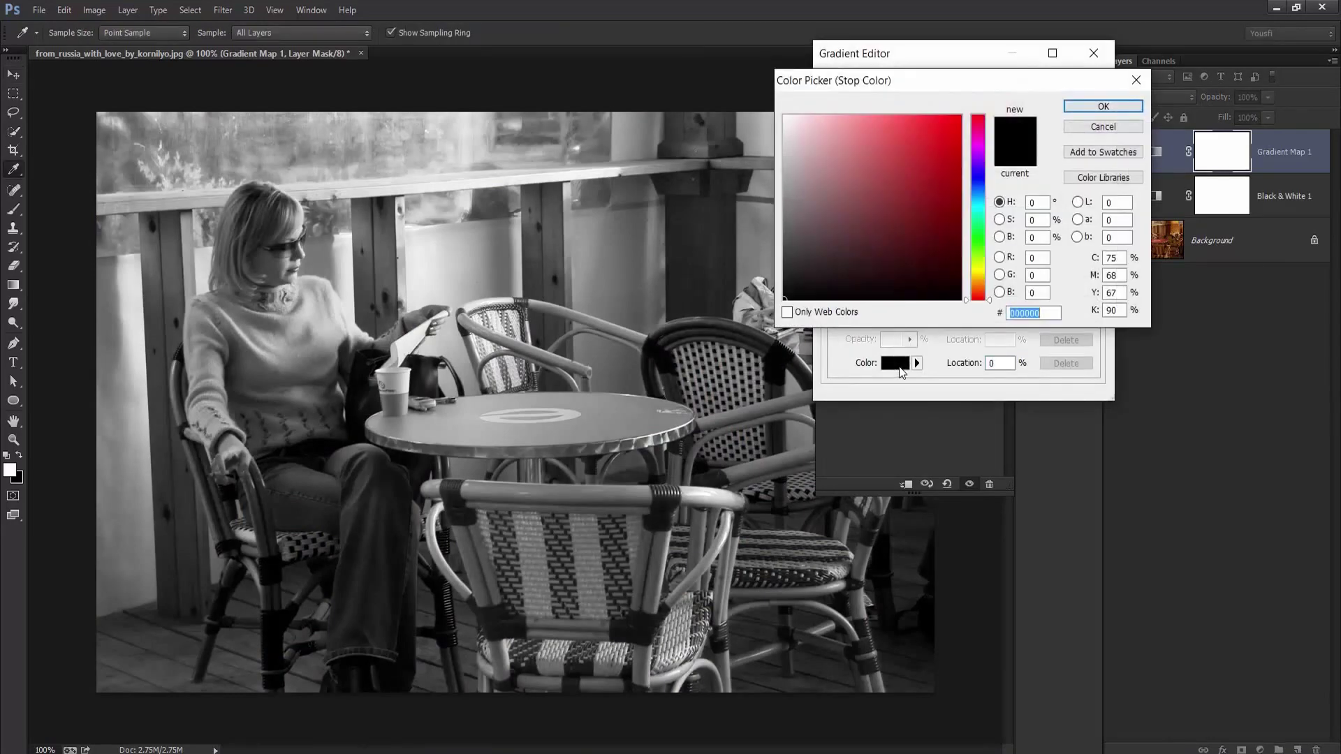
text(fe)
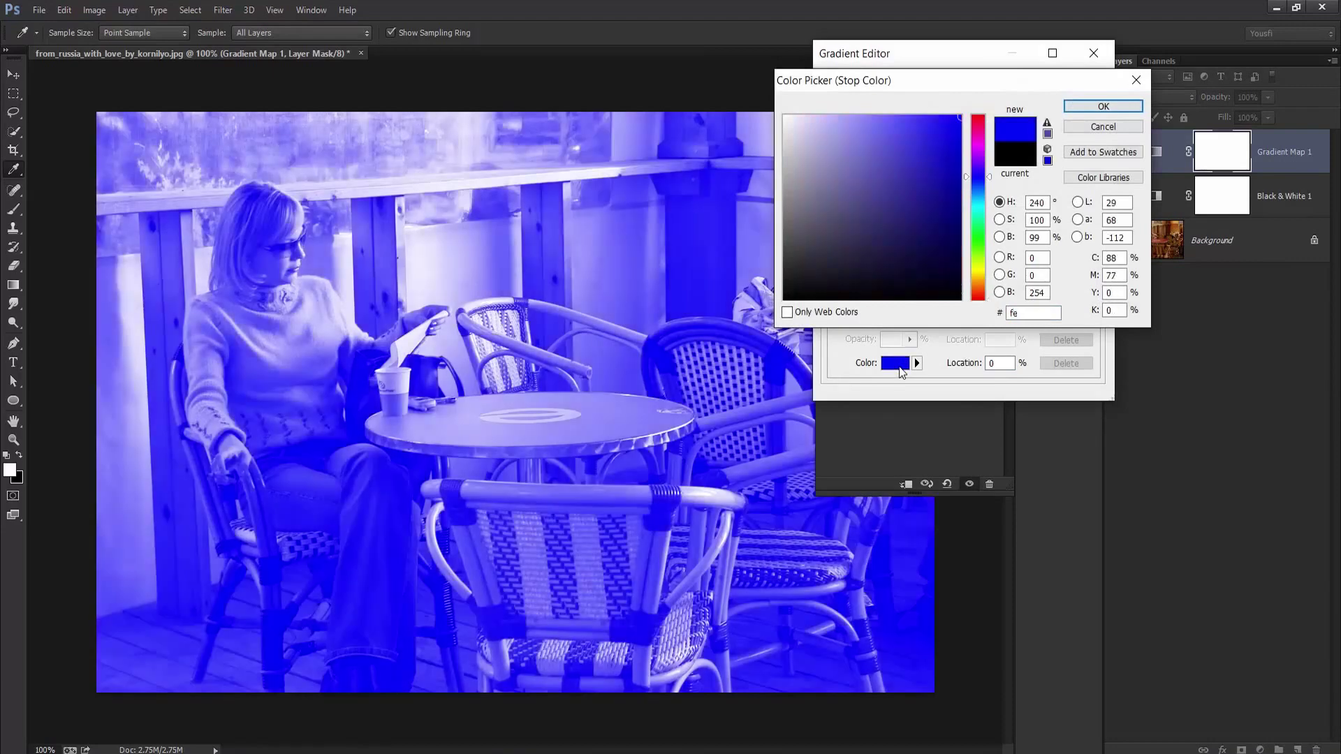
text(80)
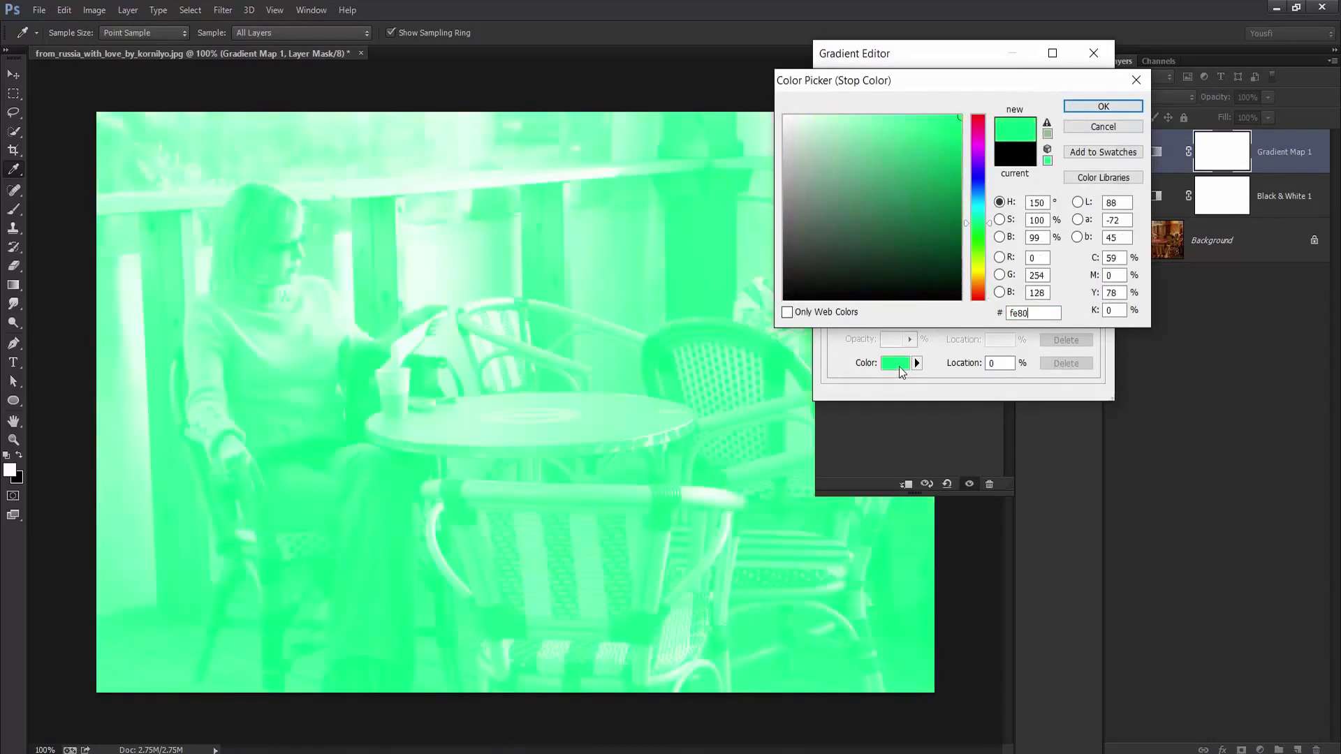
text(7)
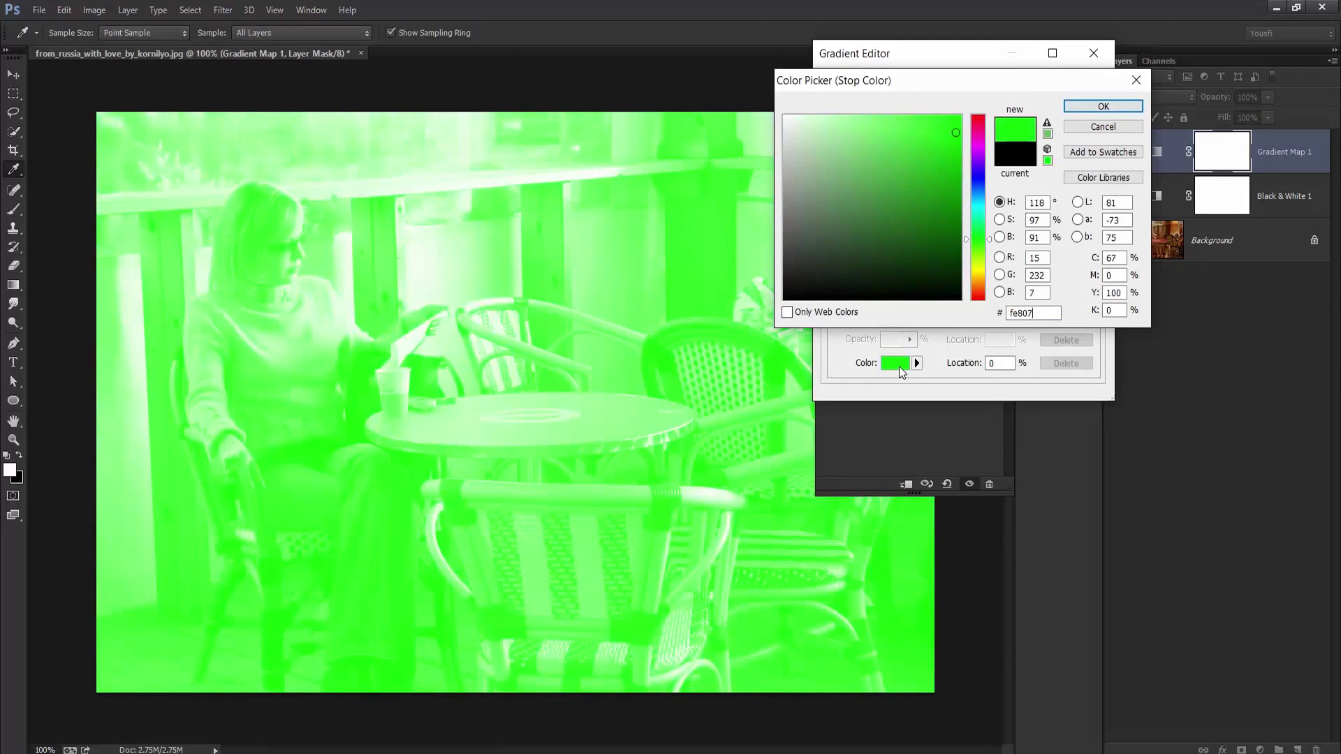
text(e)
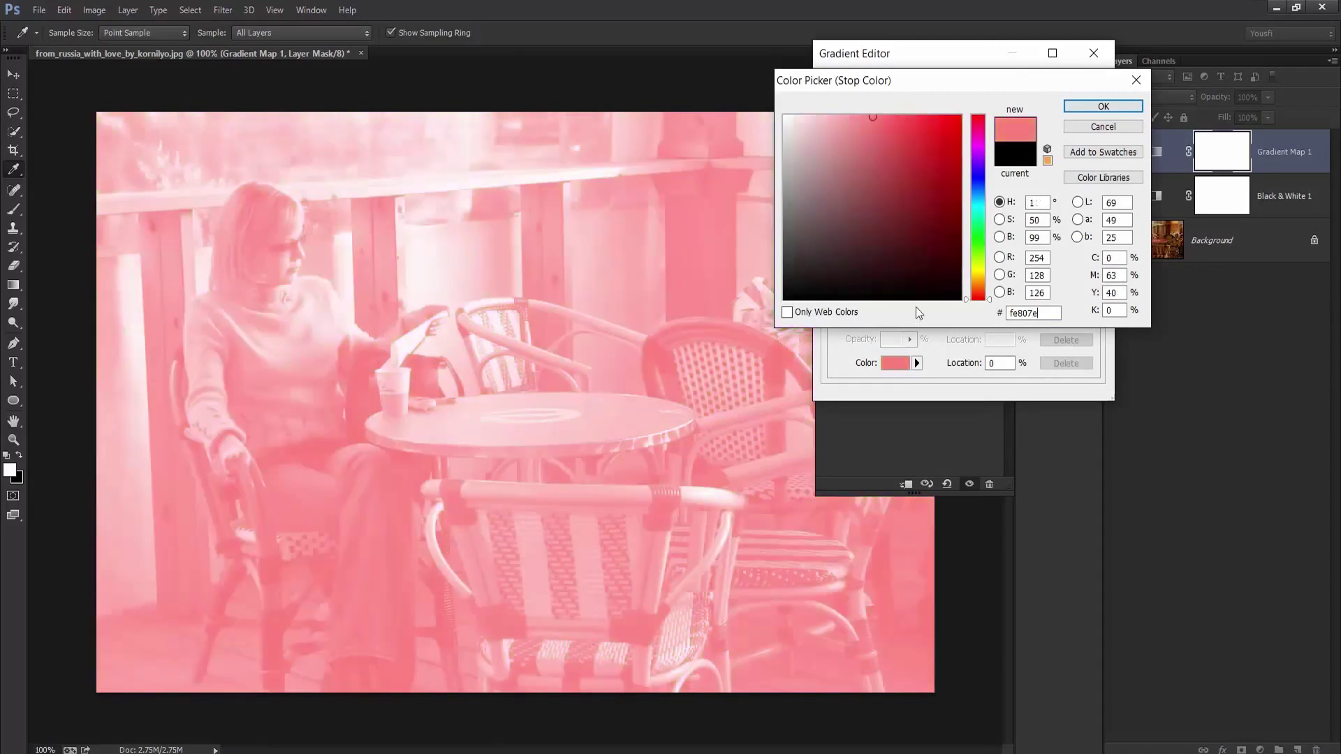
click(1087, 105)
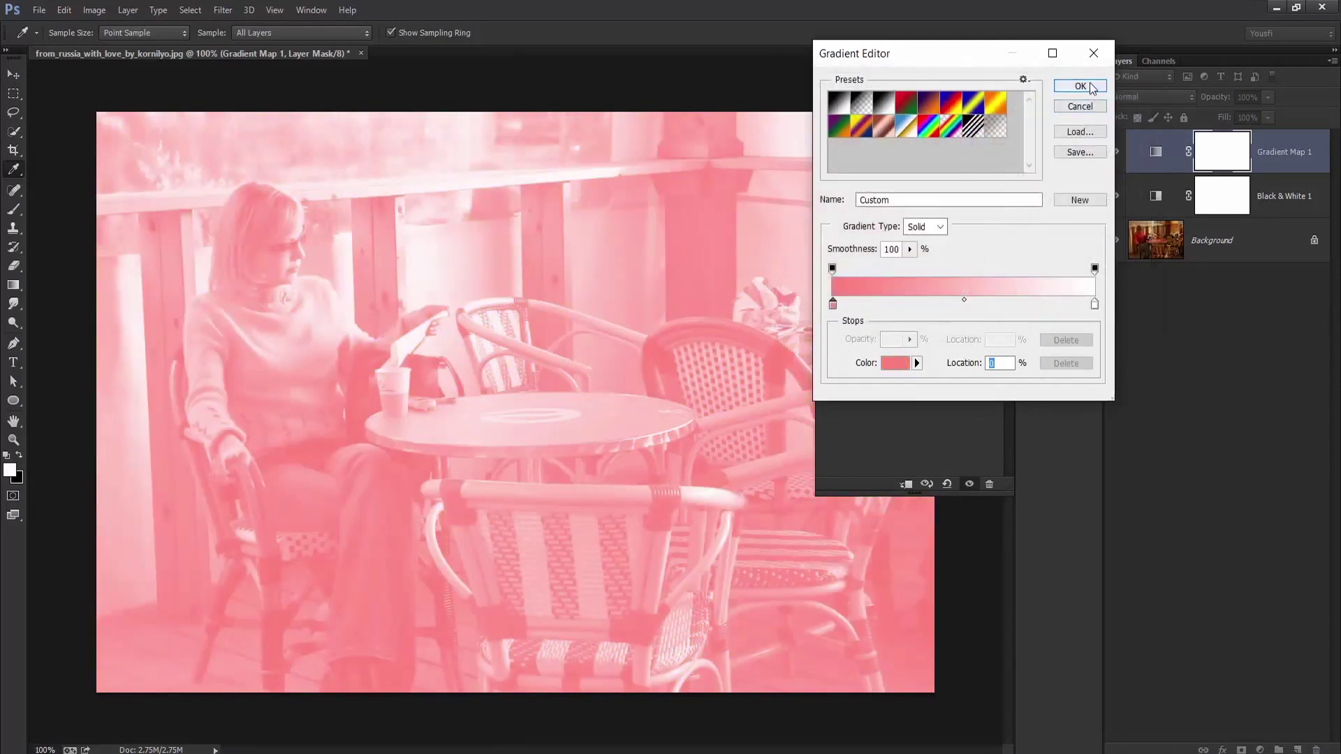
click(1087, 85)
Blend the gradient map in Soft Light at 40% opacity and add an empty Layer 1
click(1166, 97)
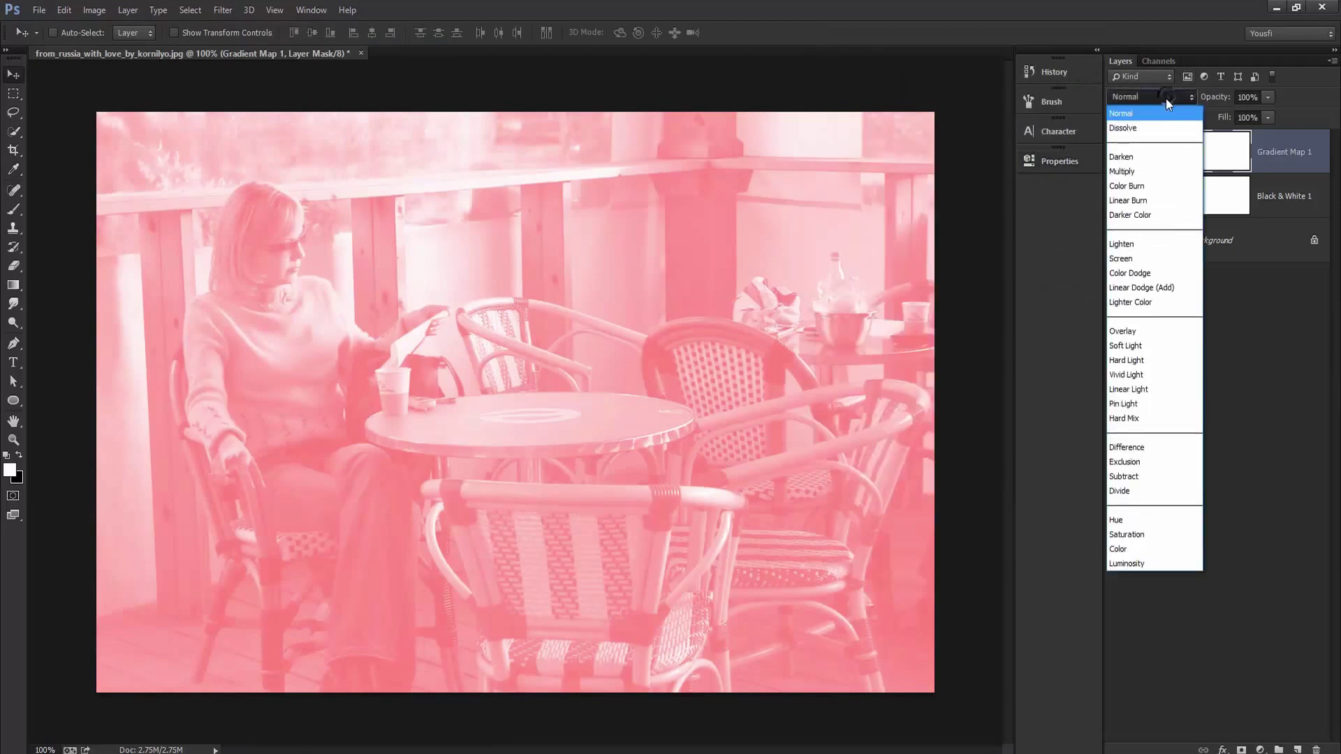
click(1140, 342)
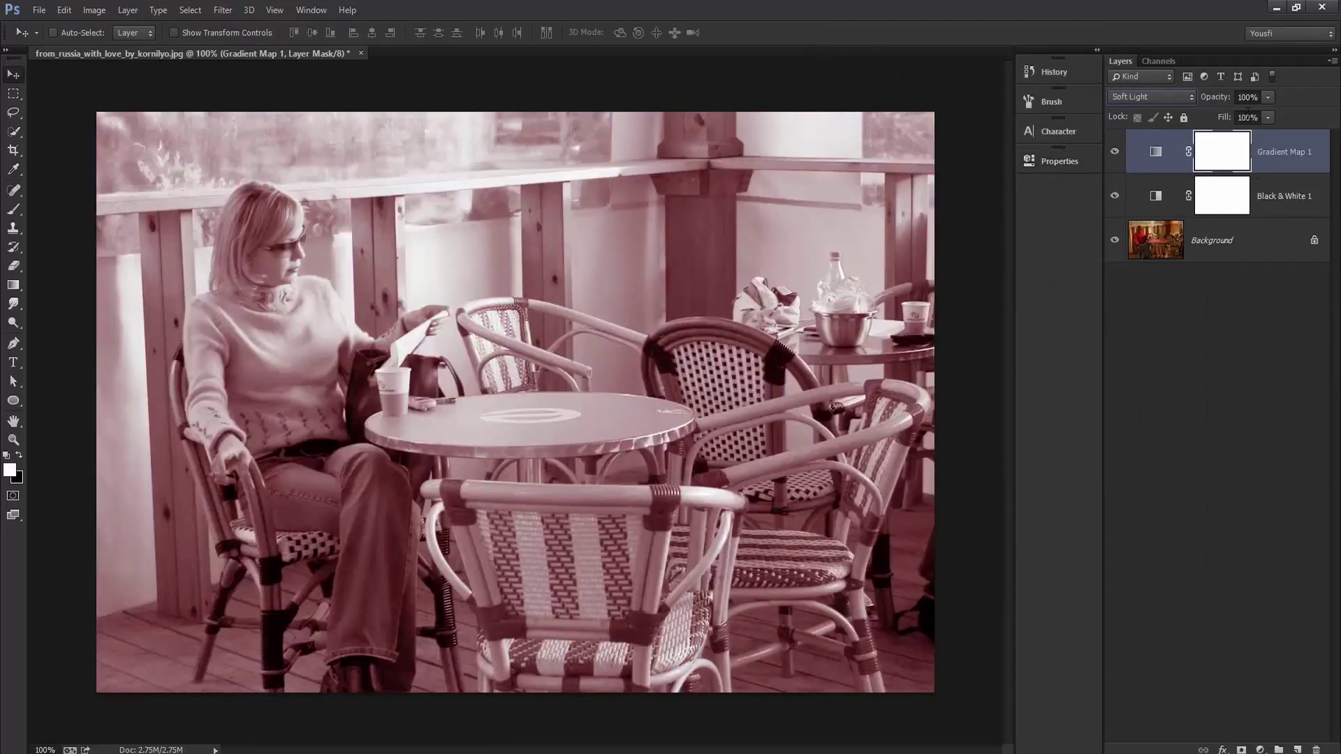
click(1247, 97)
text(40)
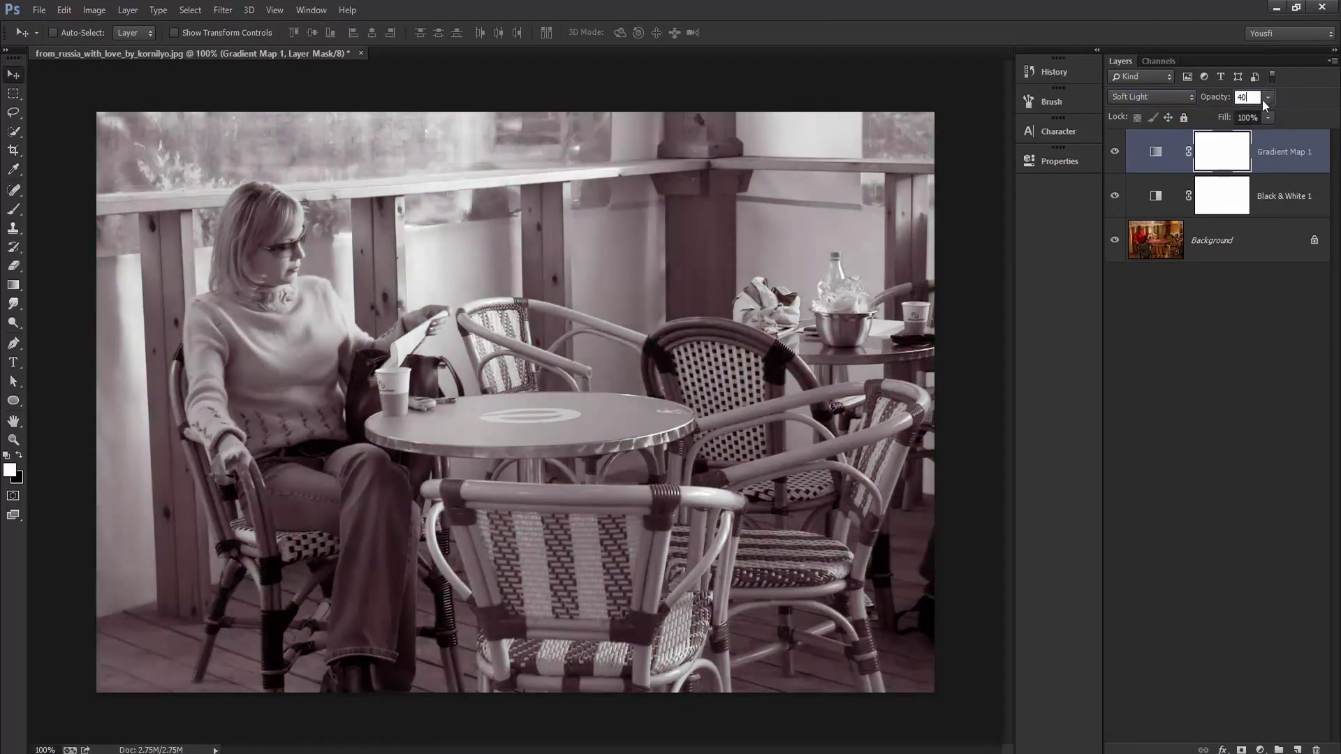
click(1298, 751)
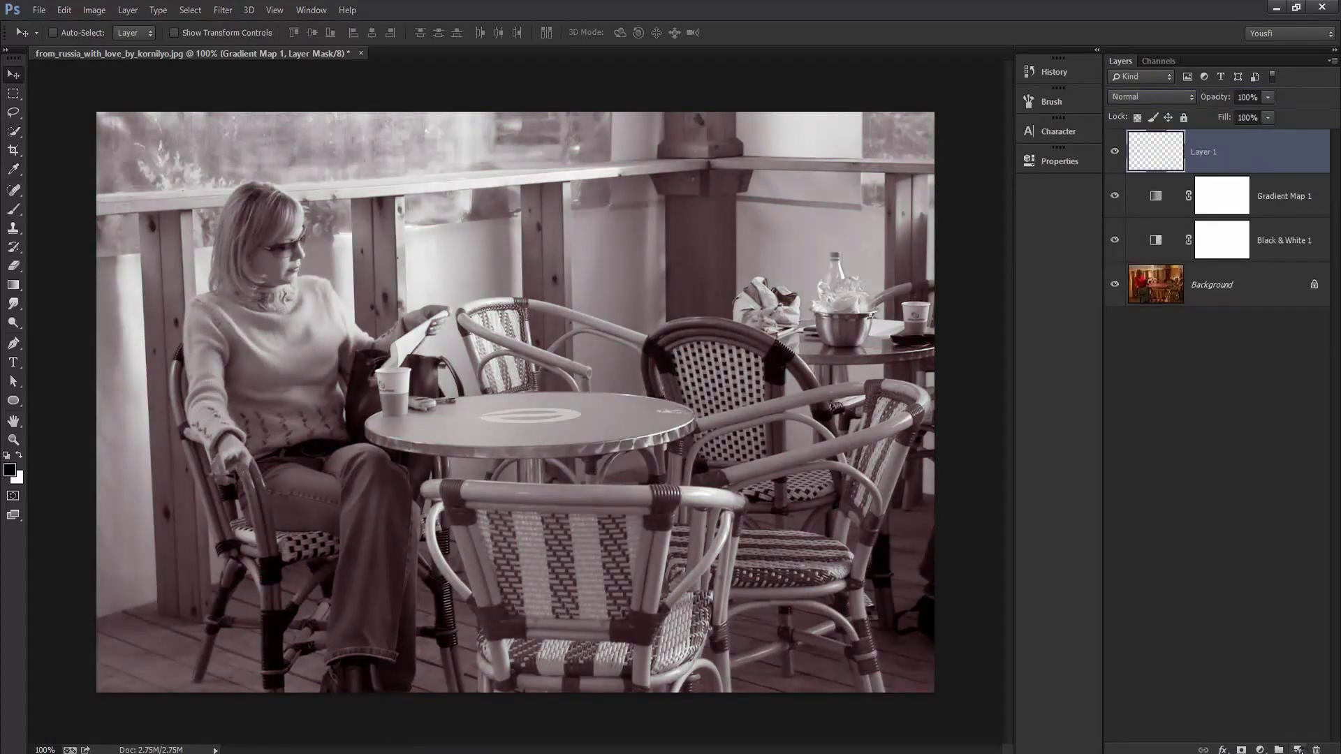
Set the foreground colour to pink #fe807e
key(x)
key(i)
click(10, 473)
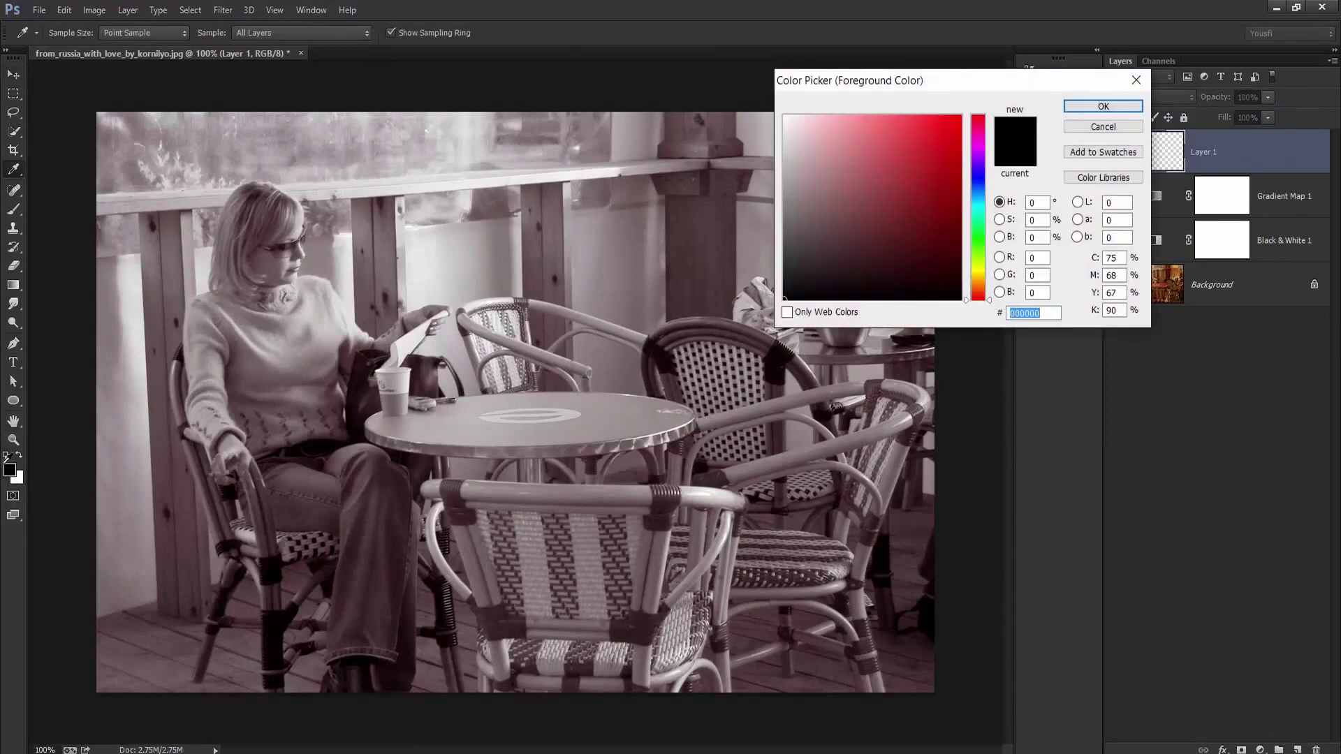
text(fe)
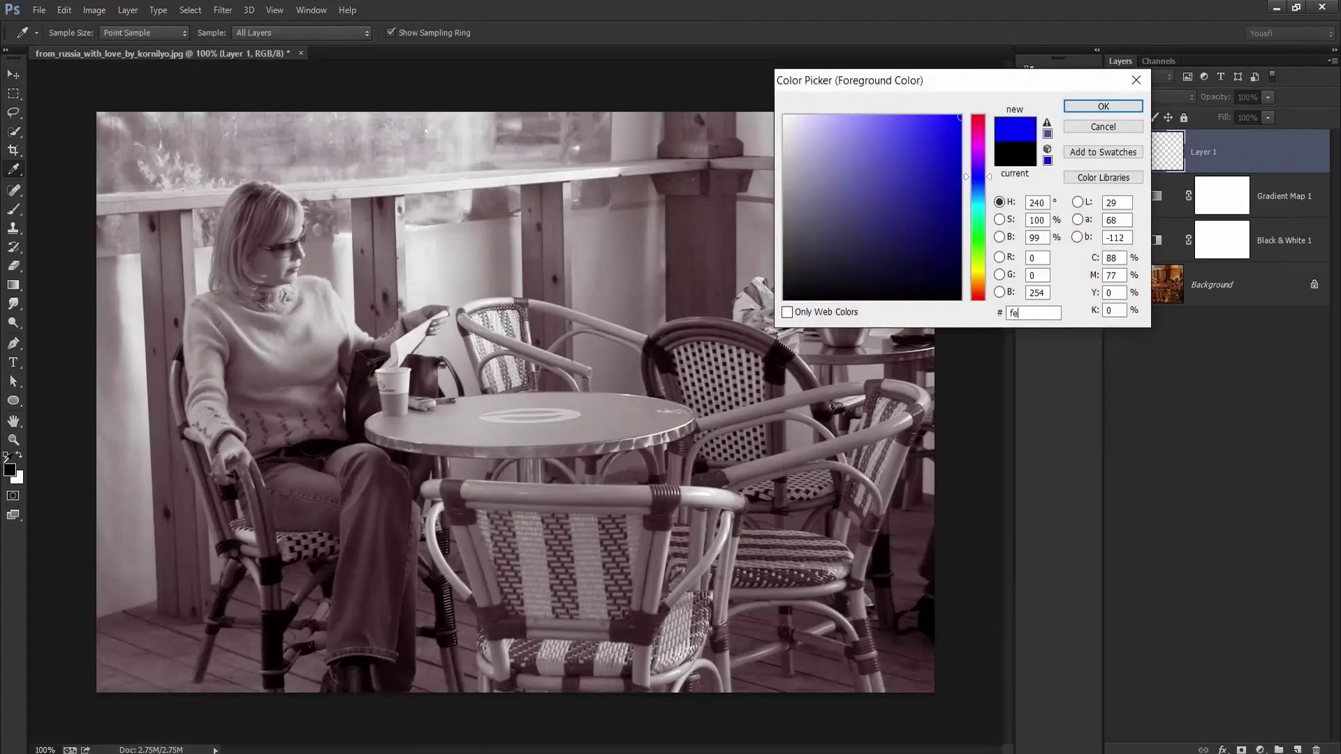
text(80)
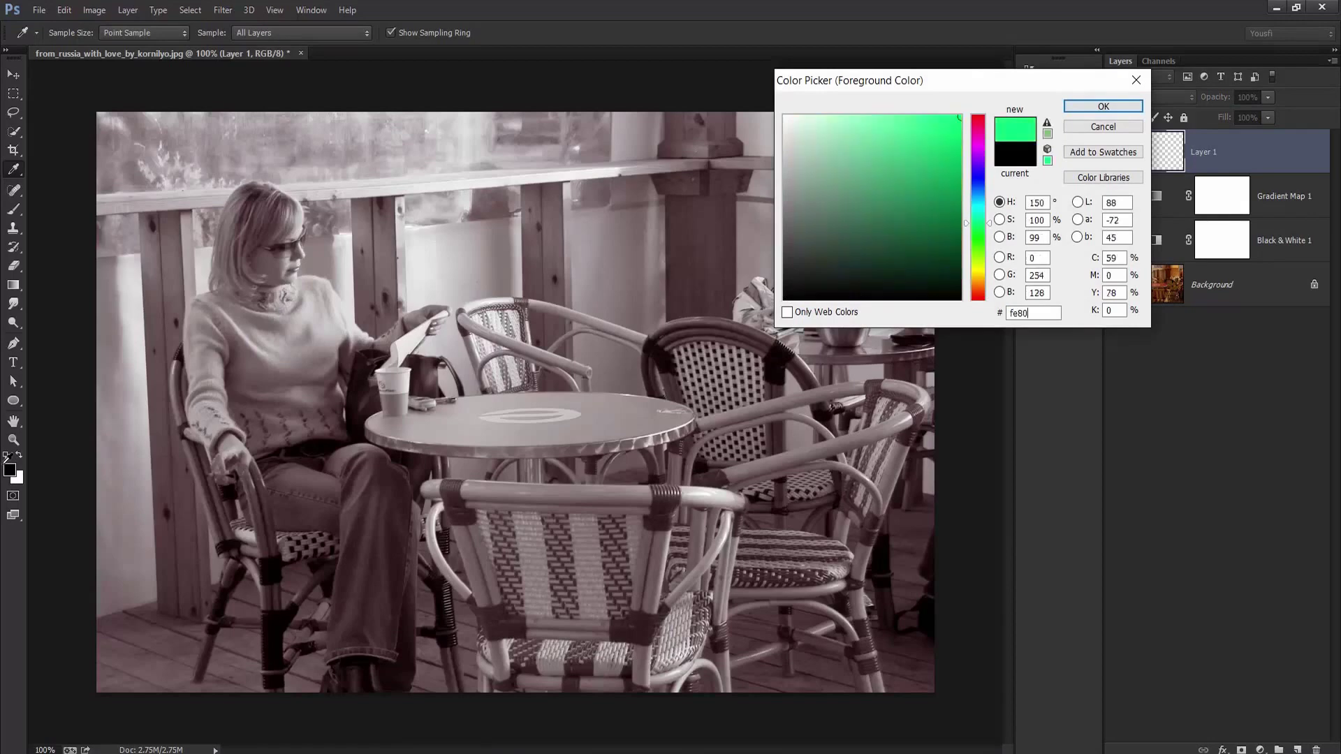
text(7e)
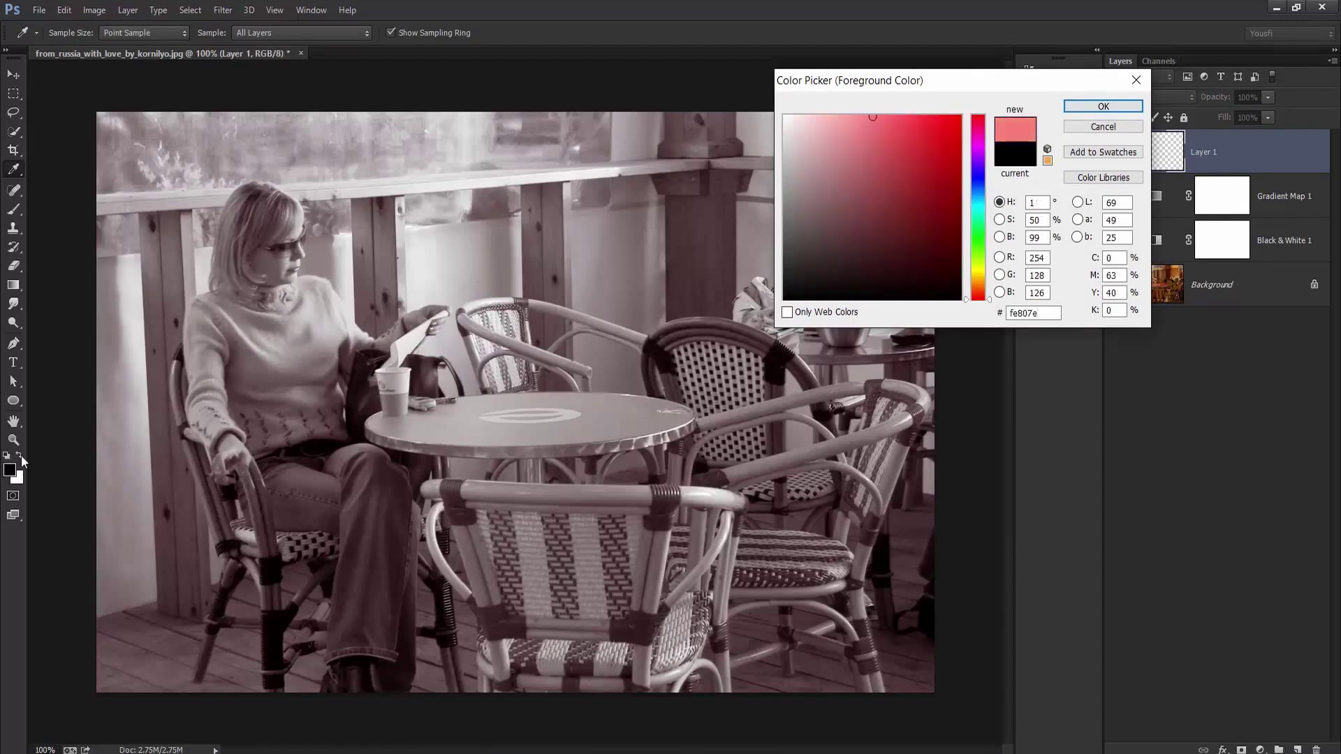
click(1103, 106)
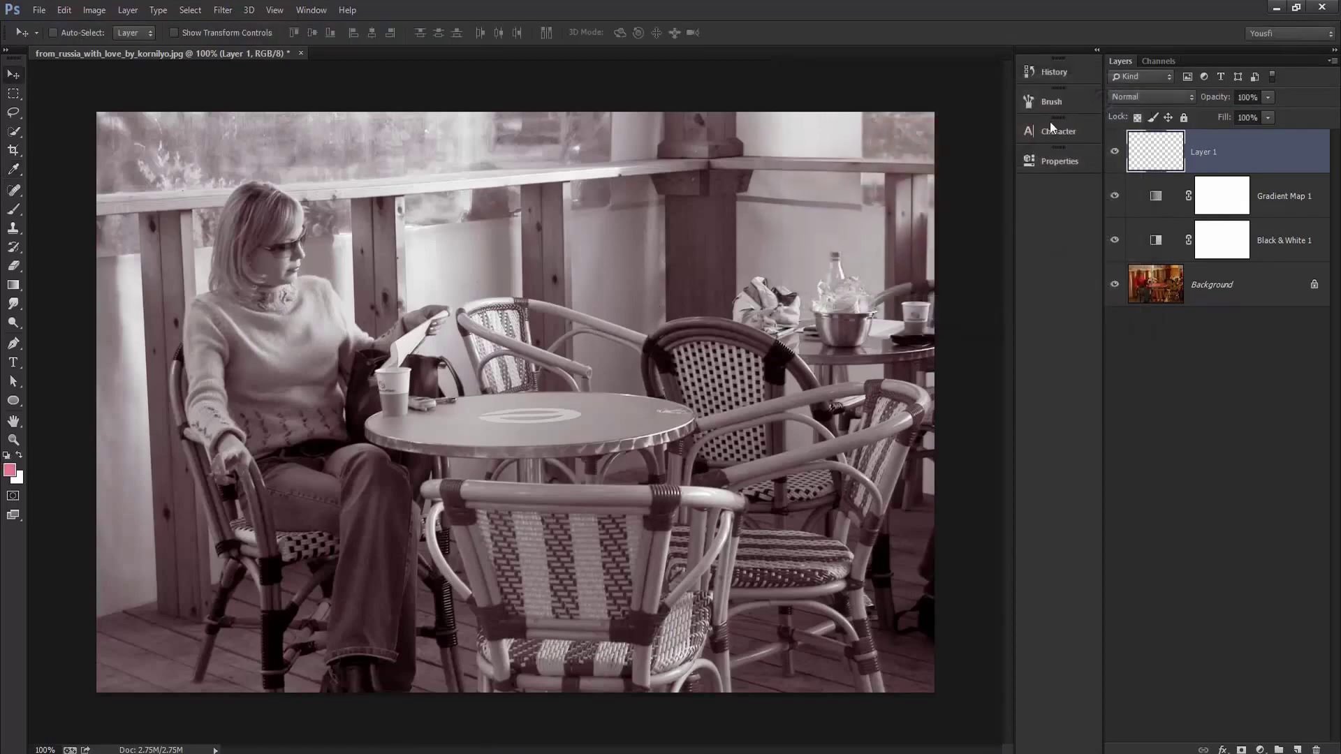
Choose the Gradient tool's Foreground to Transparent preset and drag it from the right edge
key(v)
click(13, 285)
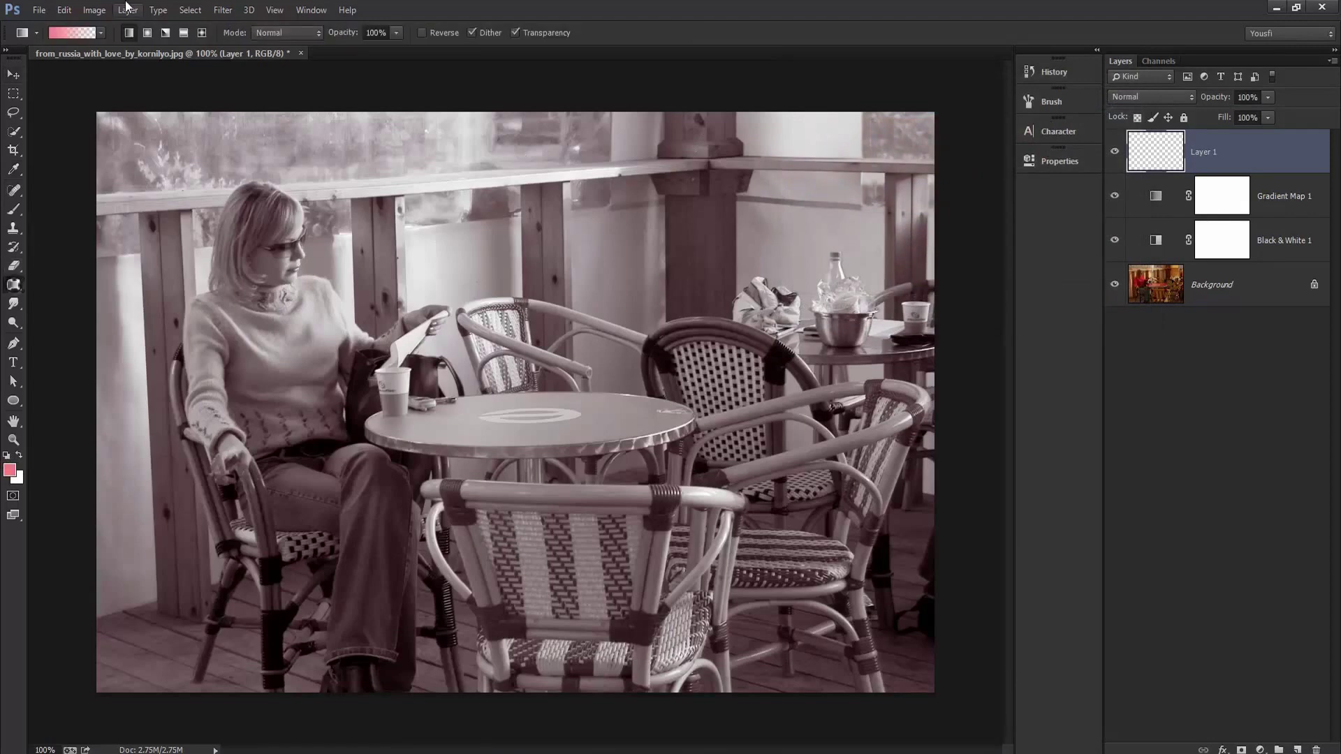
click(74, 33)
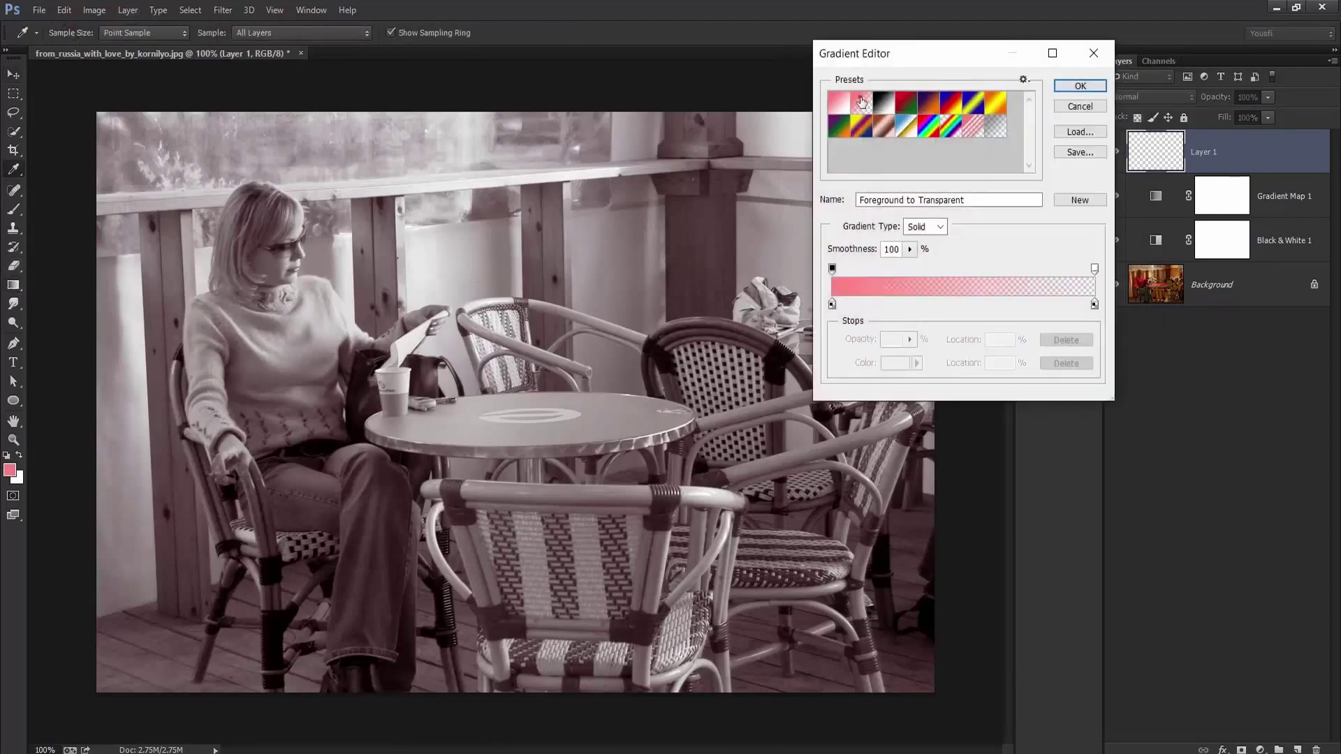
click(1080, 85)
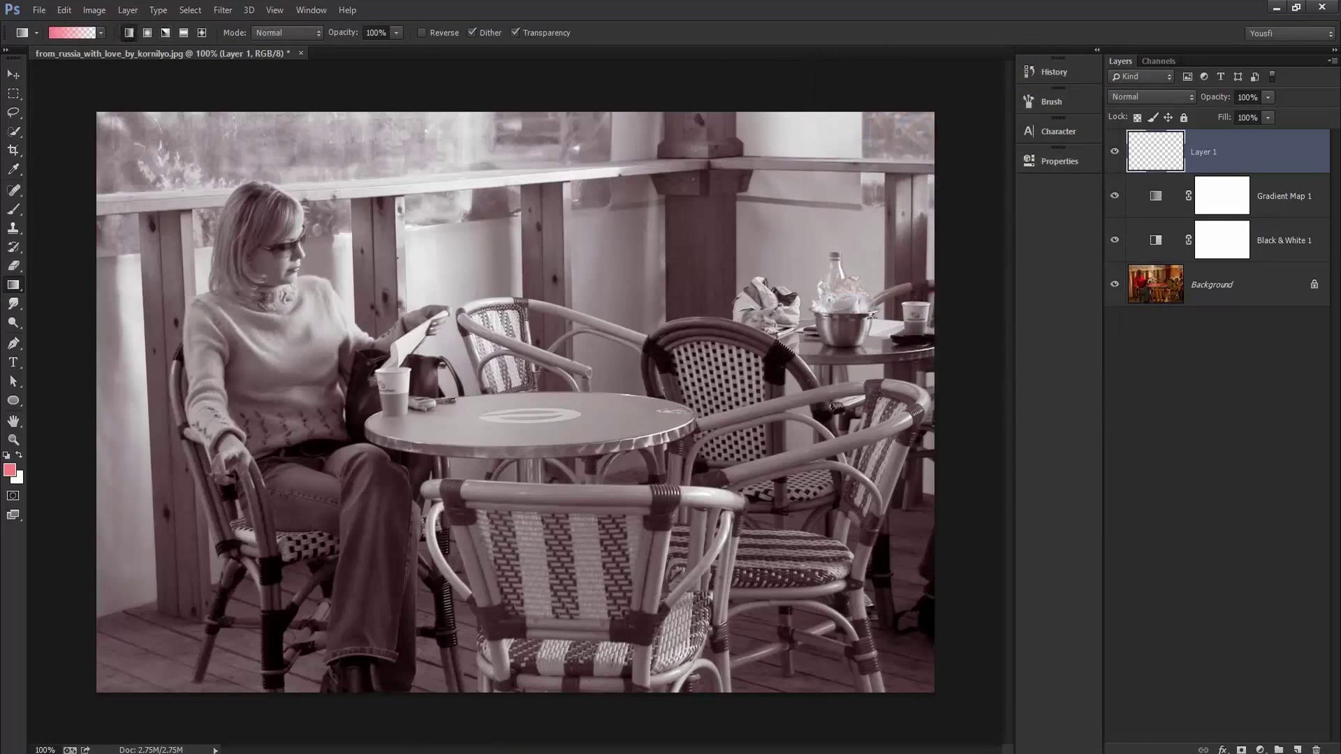
drag(936, 375, 768, 375)
Redraw Layer 1's pink gradient with a longer drag from the right edge past the middle
drag(468, 387, 424, 383)
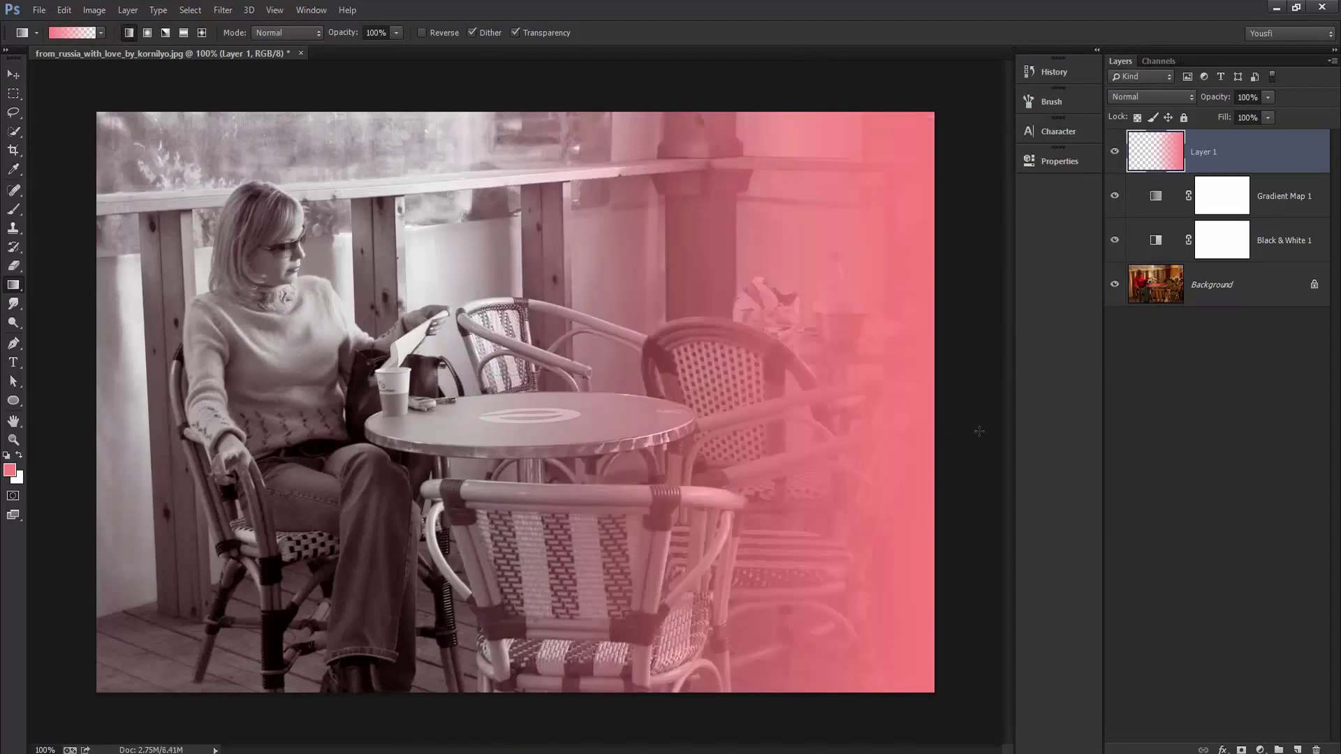
drag(935, 392, 546, 405)
drag(442, 388, 311, 371)
drag(187, 356, 169, 351)
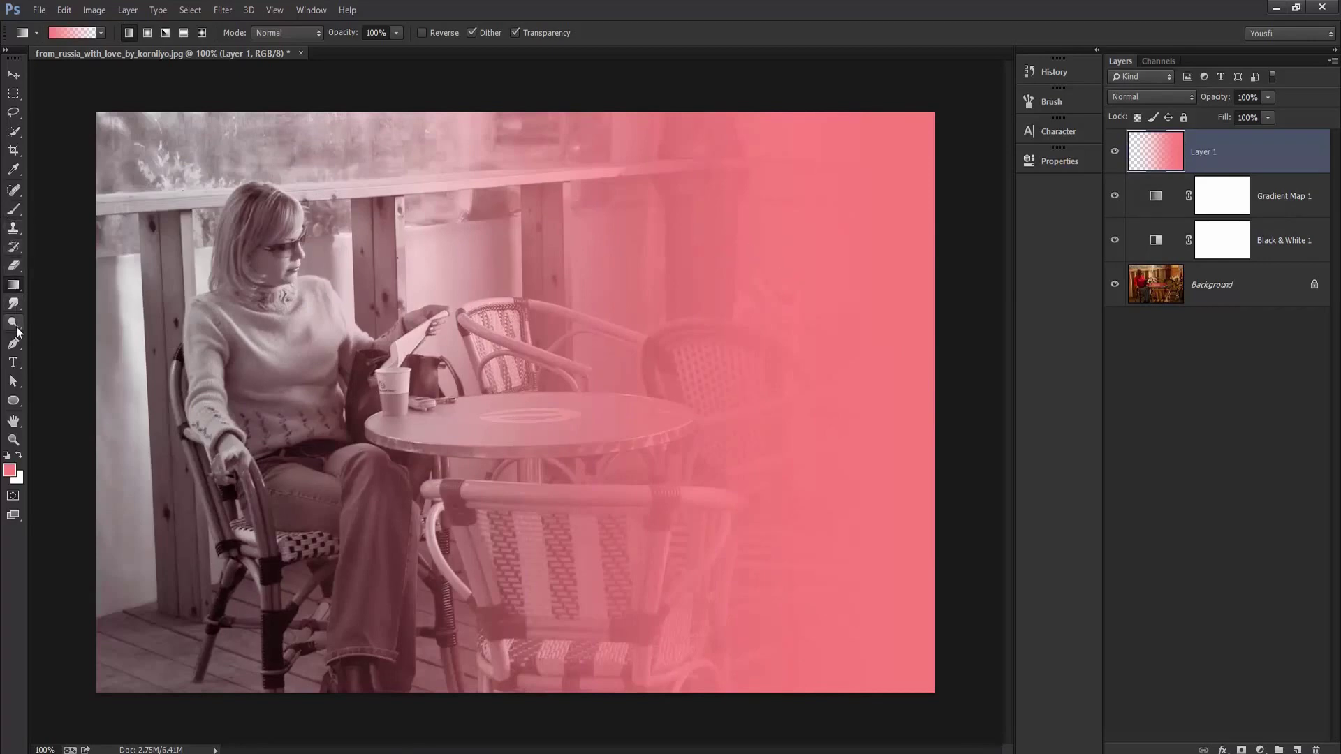
click(13, 363)
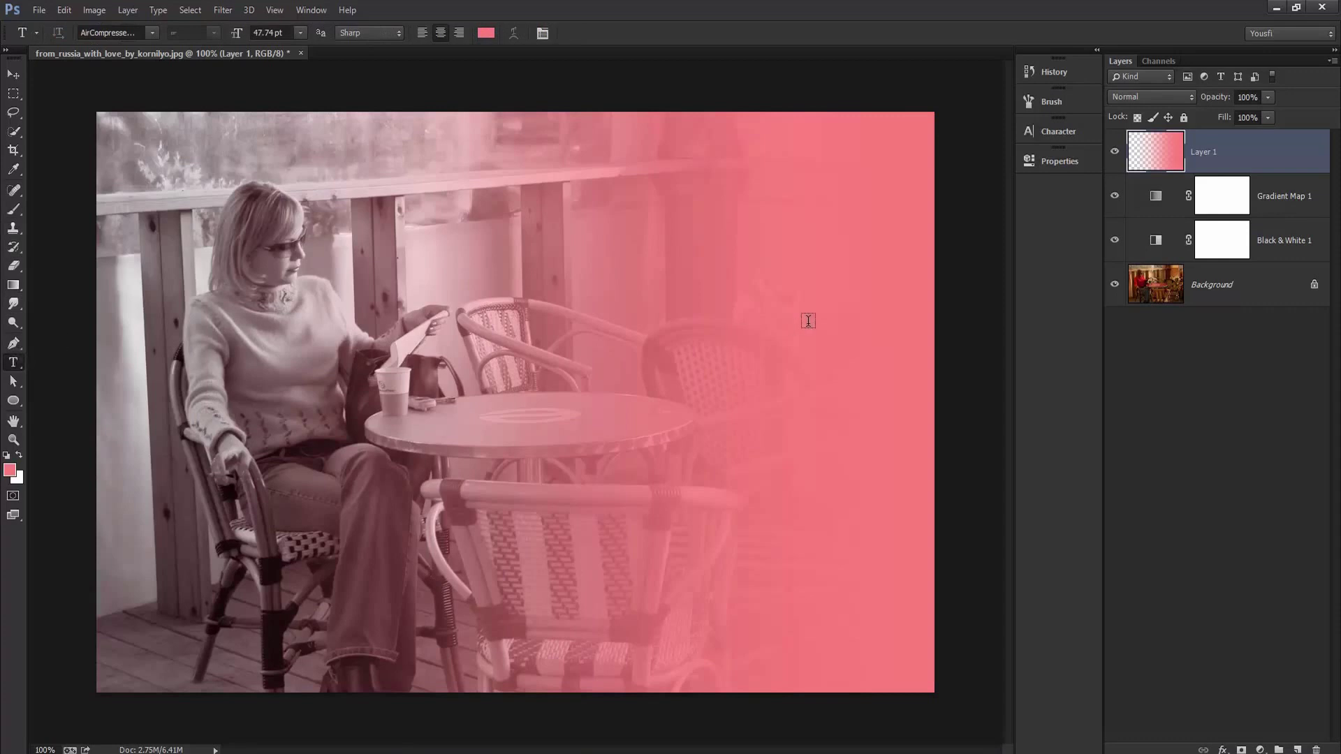
Type the 'this weekend' heading on the pink area and colour it #ffffff
click(695, 264)
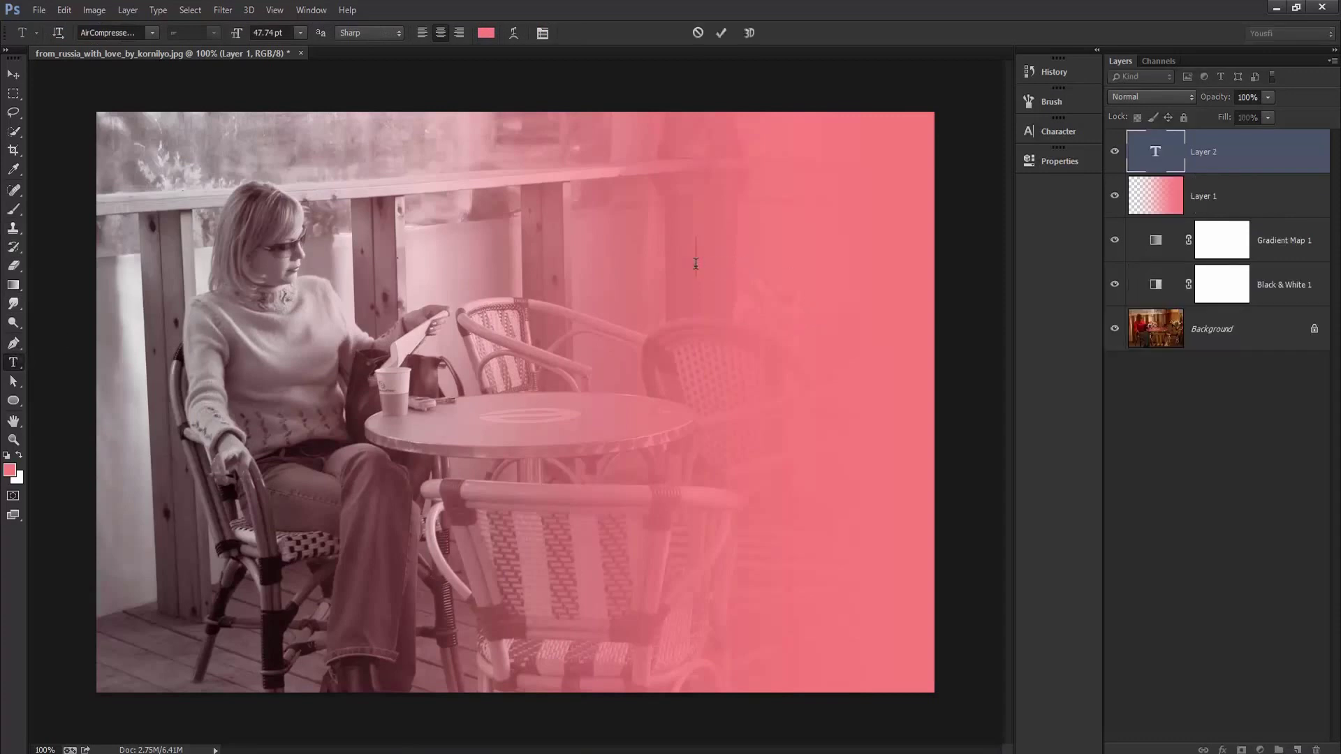
text(offee Wor)
double_click(1161, 151)
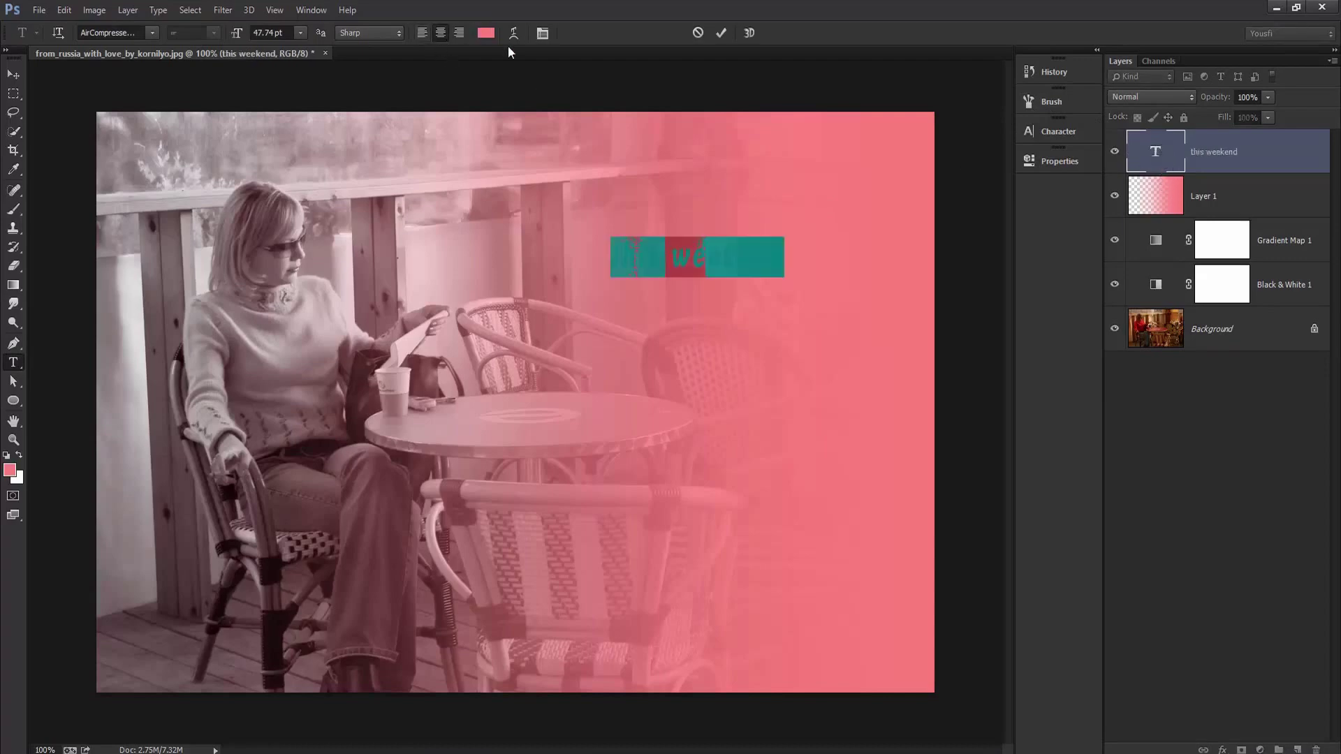
click(487, 33)
text(ffffff)
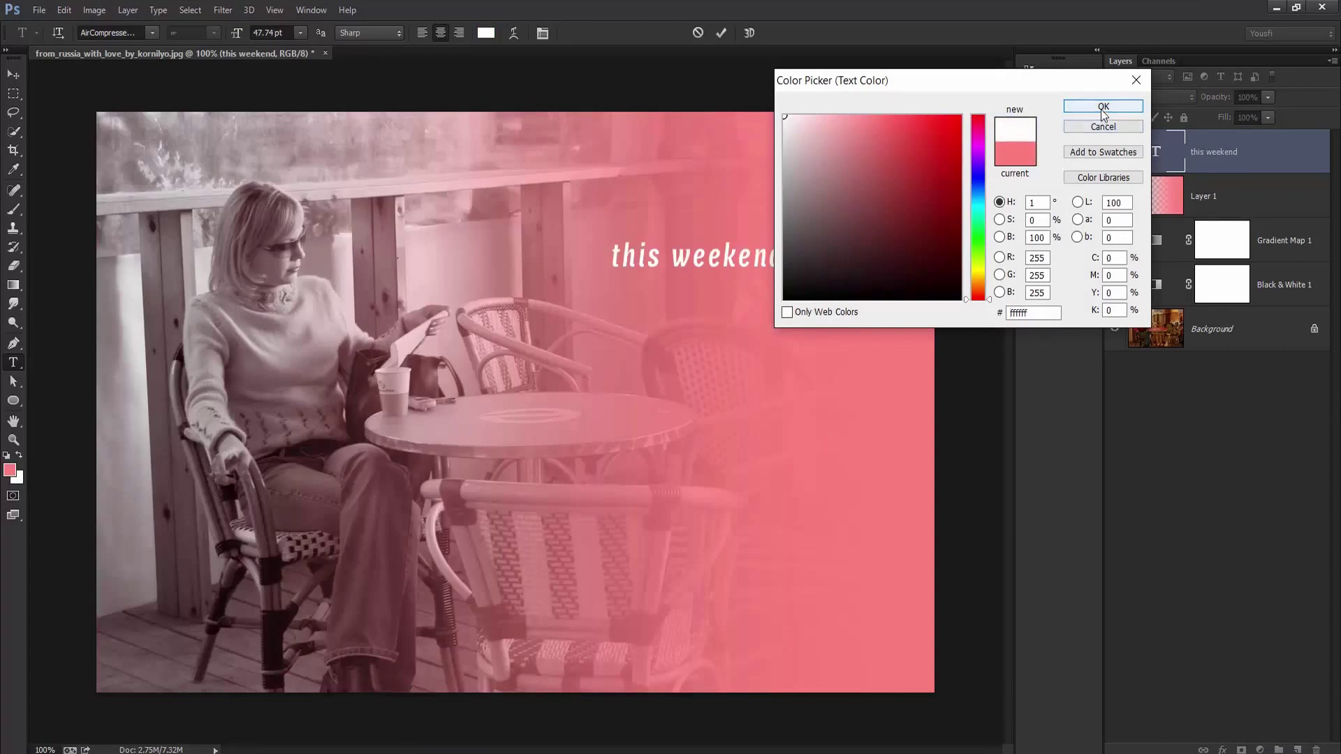
click(1103, 107)
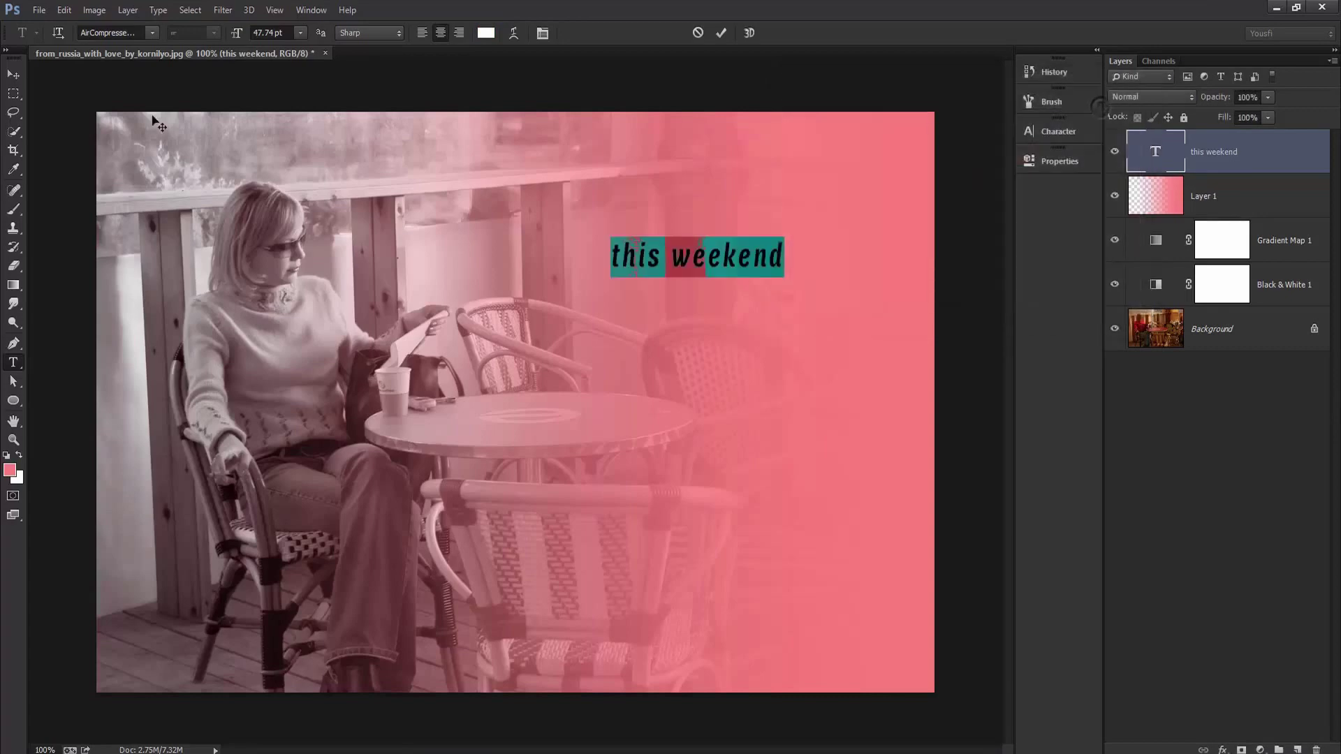
Switch the heading's font to the bold italic AirCondensed face
click(140, 30)
key(Down)
key(Down)
key(Down)
key(Down)
key(Down)
key(Down)
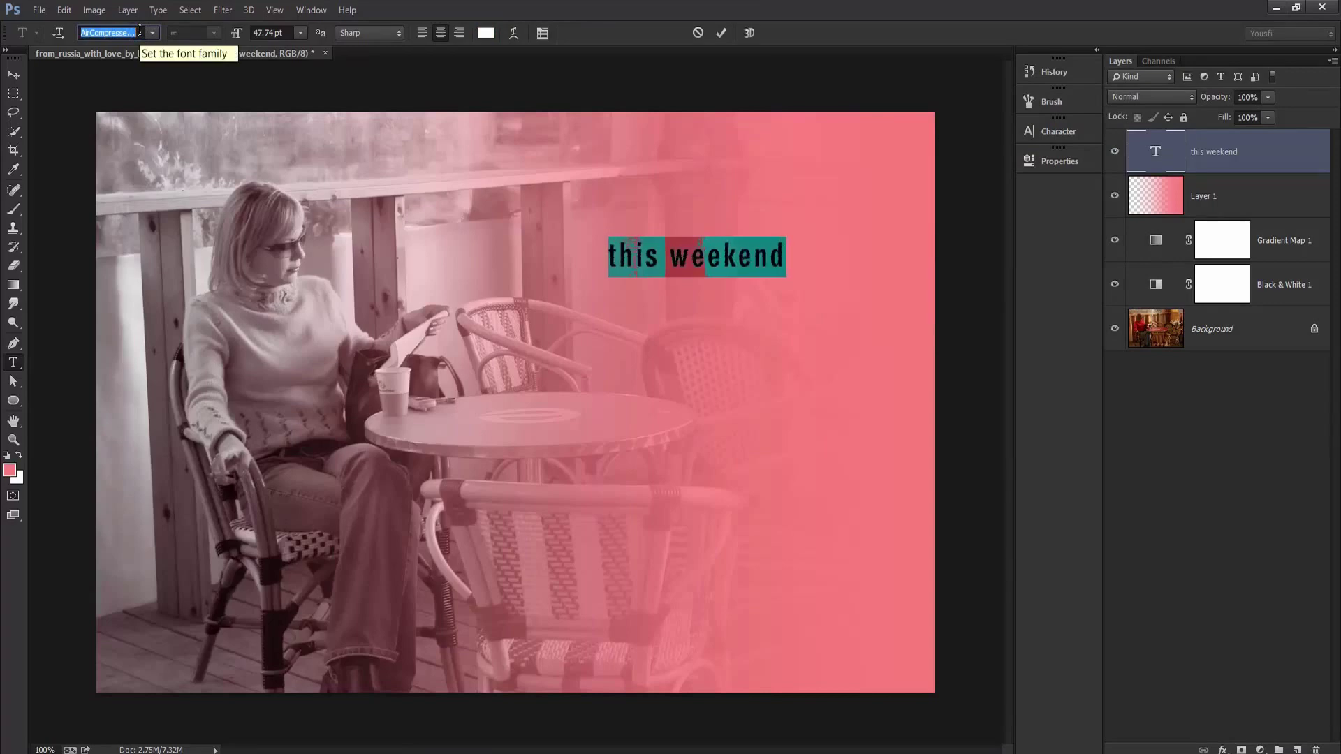
key(Down)
key(Down)
key(Down)
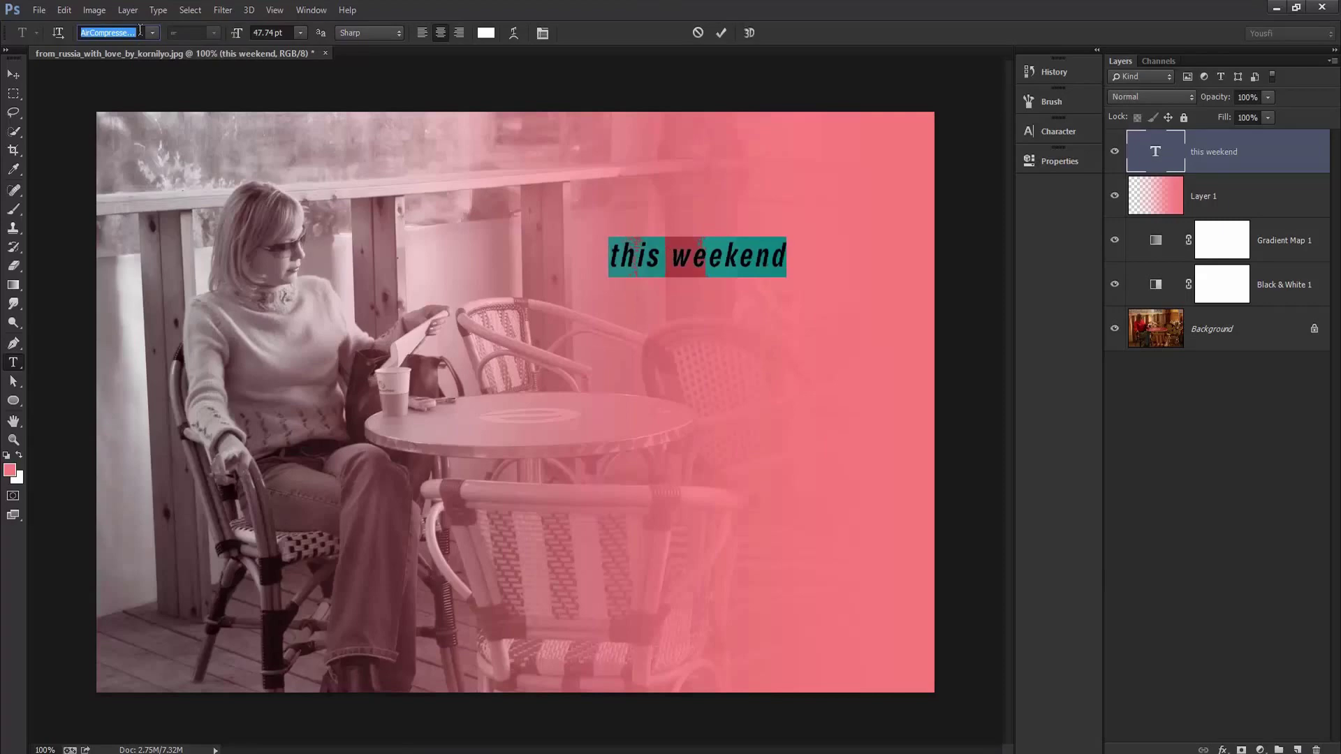
key(Down)
key(Down)
key(Down)
key(Down)
key(Down)
key(Down)
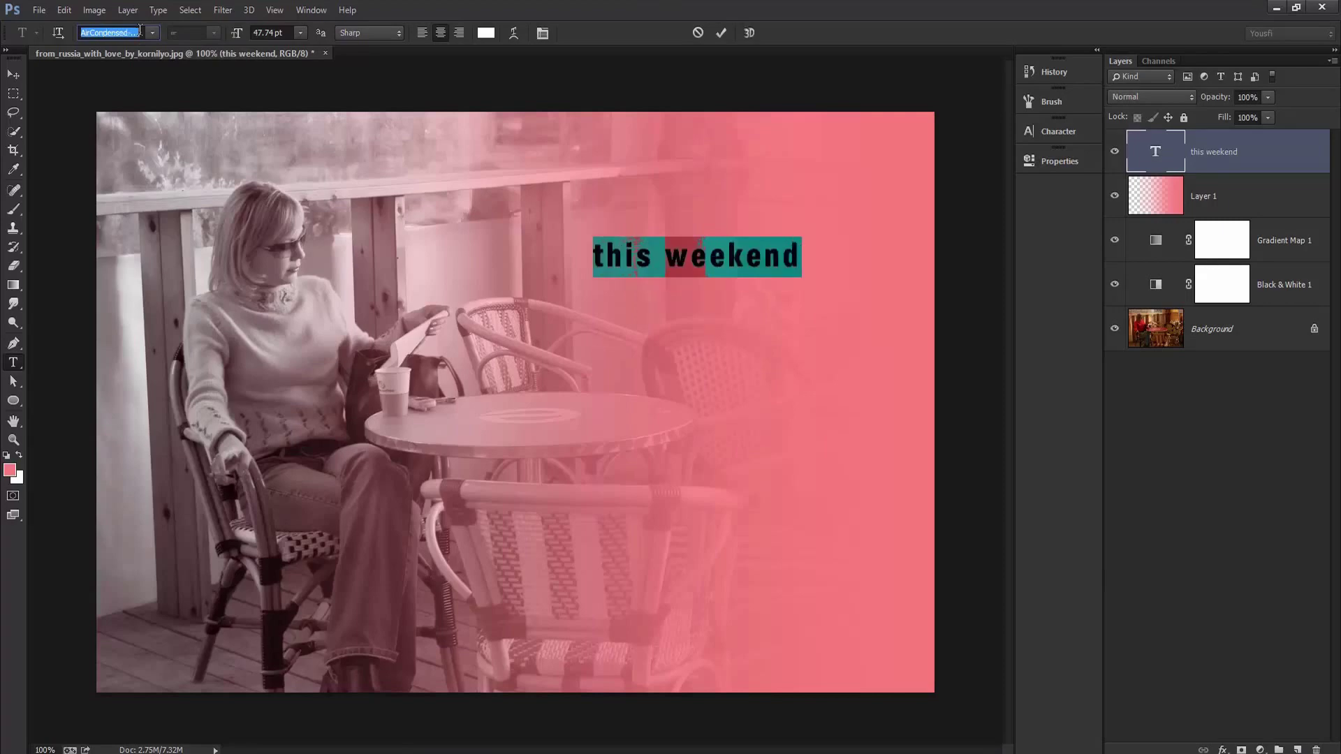
key(Down)
key(Down)
key(Down)
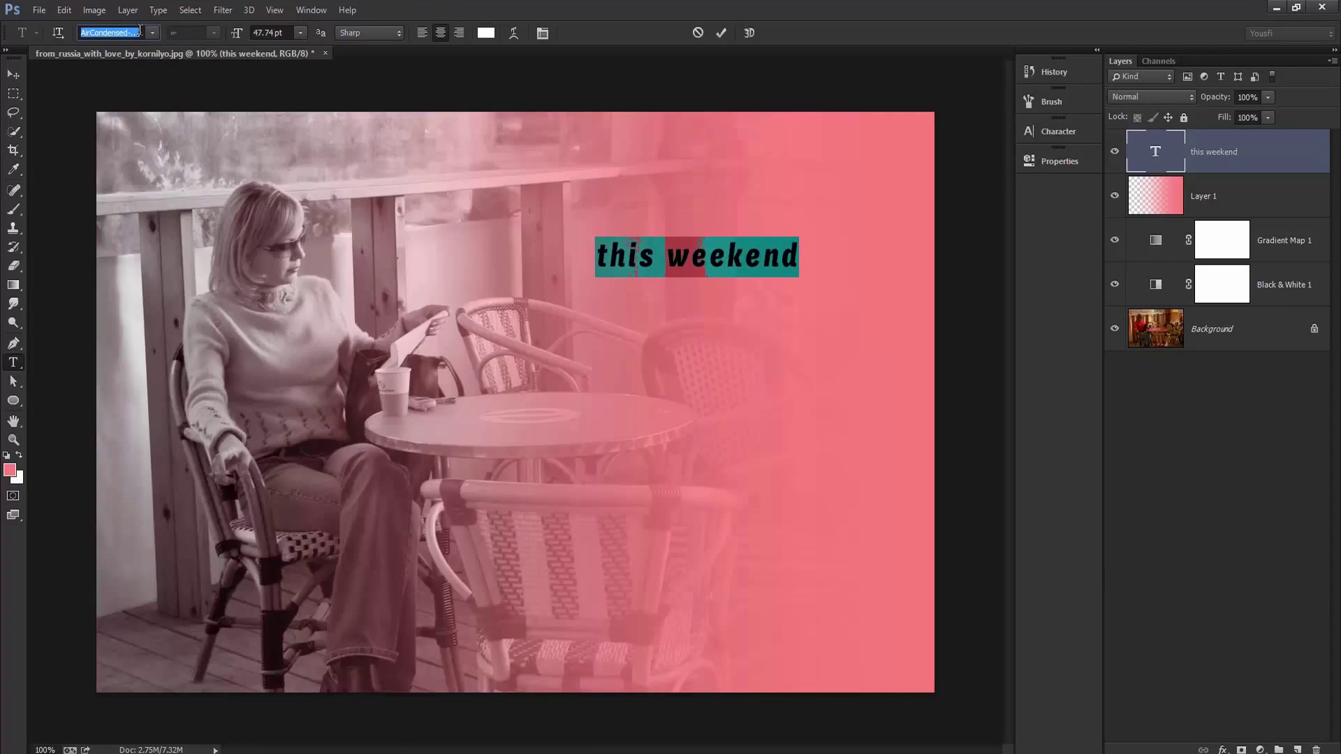
Move the heading further right over the solid pink area
click(12, 74)
drag(721, 268, 793, 276)
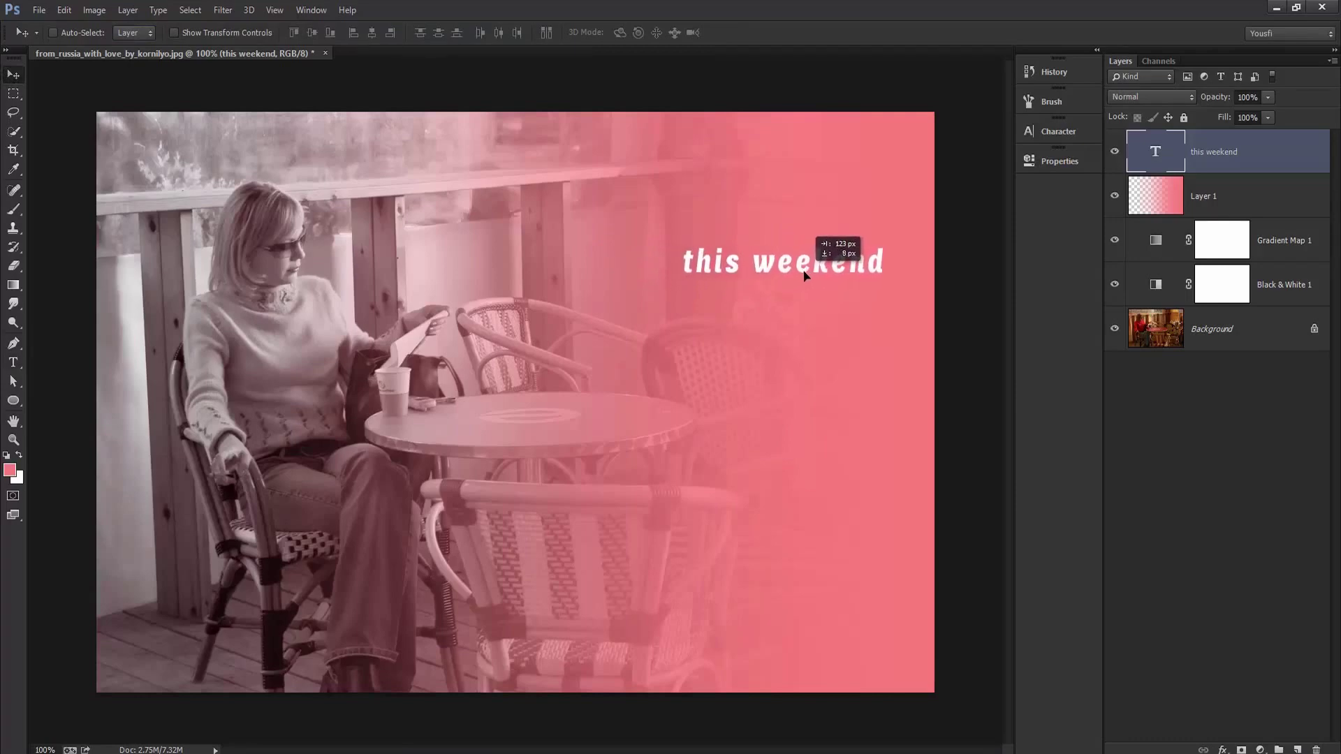
drag(794, 276, 788, 264)
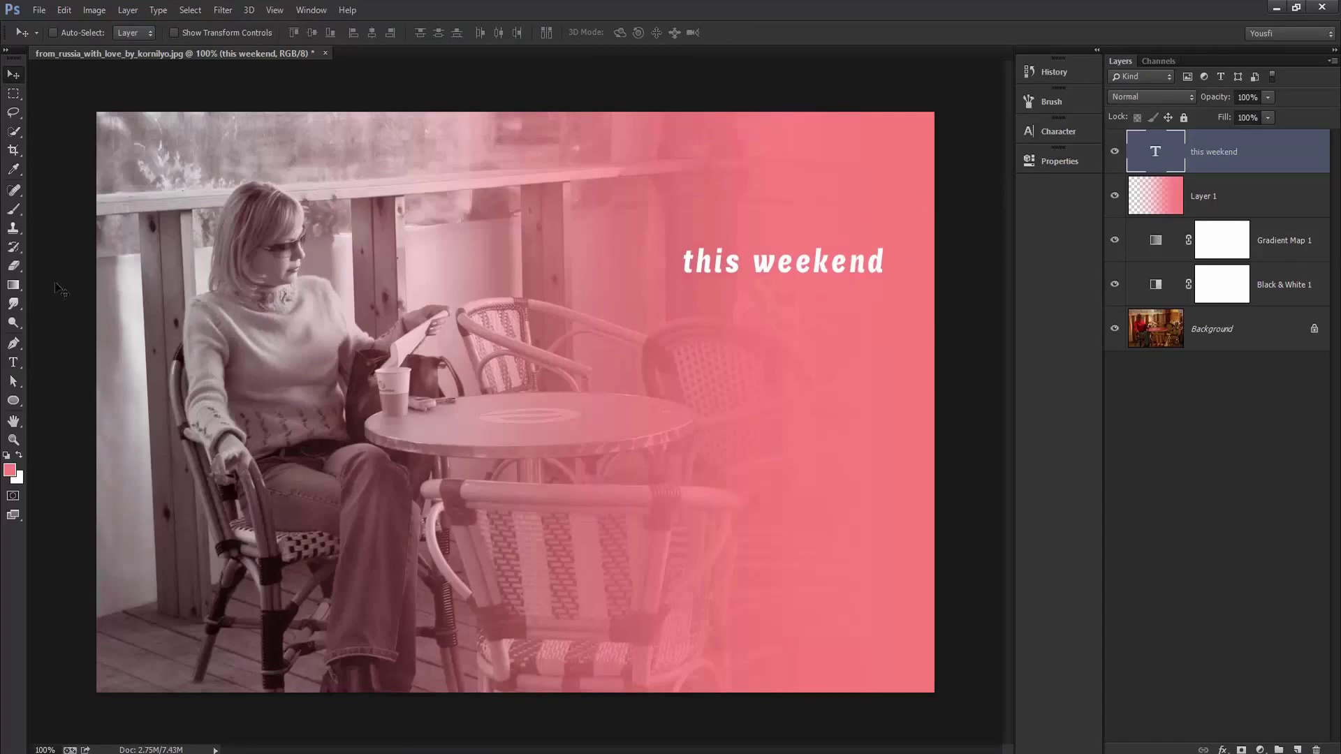
click(14, 361)
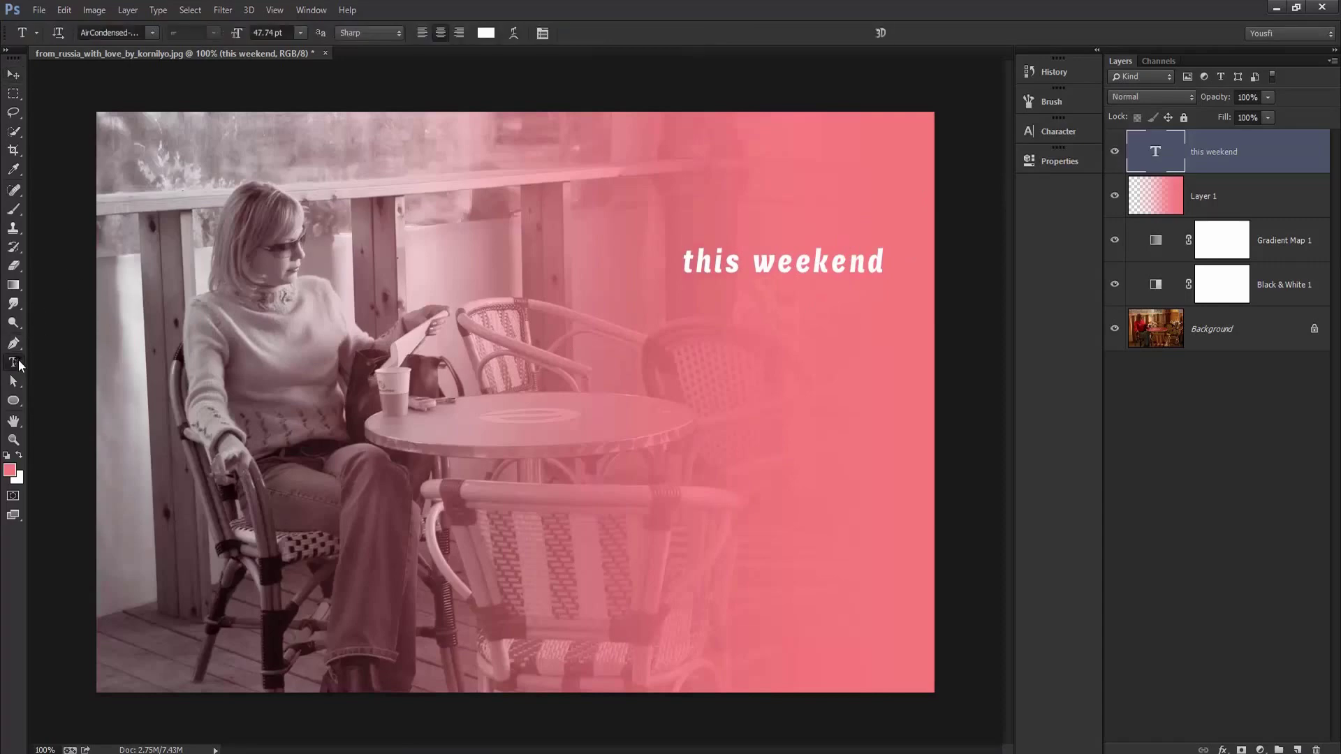
Type the tagline 'call someone you love / enjoy your alone tea / treat yourself / get lost' and select it
click(753, 369)
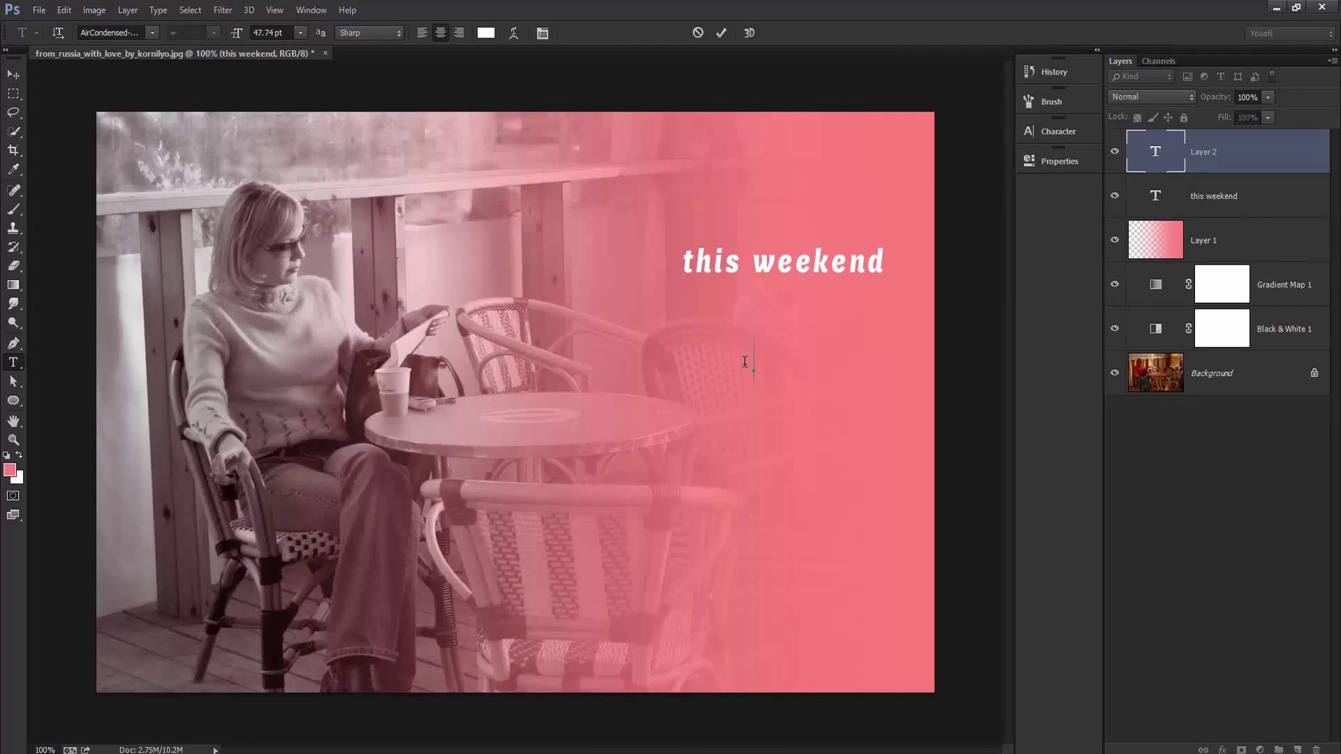
text(ca)
text(ll someone you love )
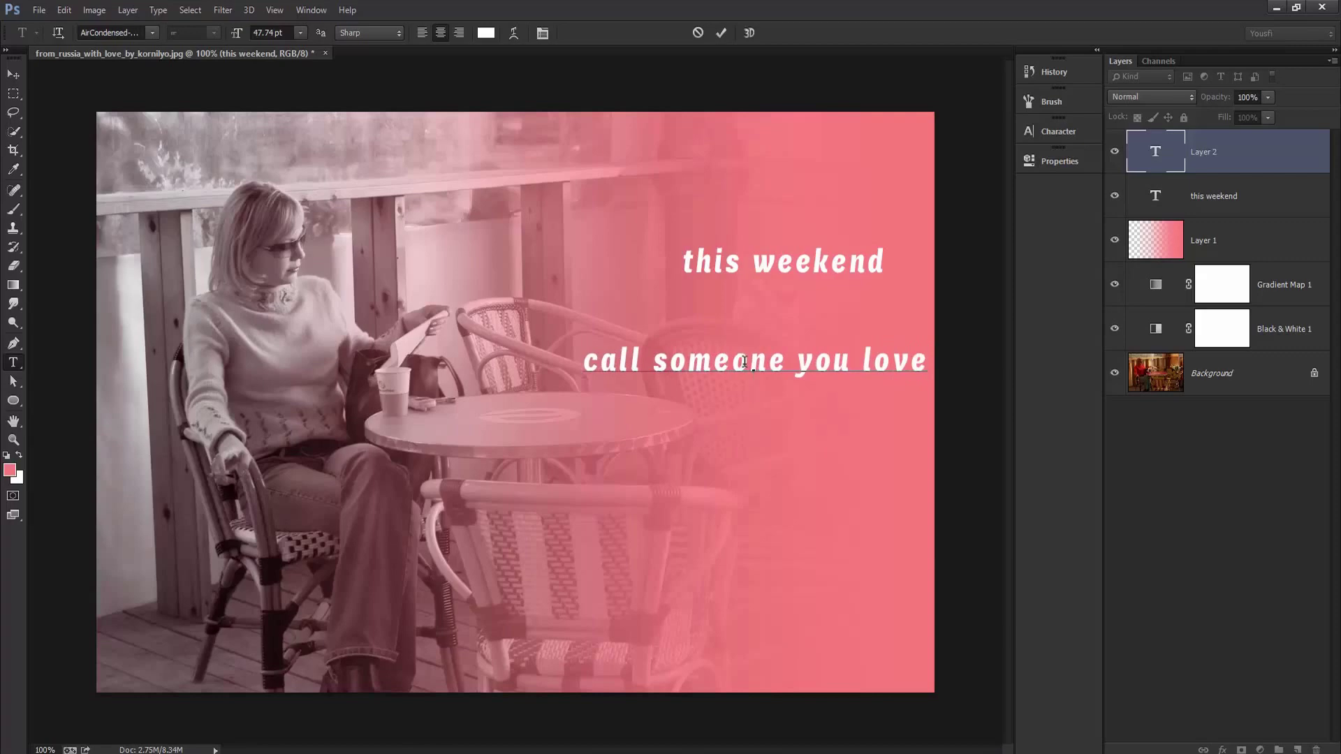
text(enj)
text(oy yo)
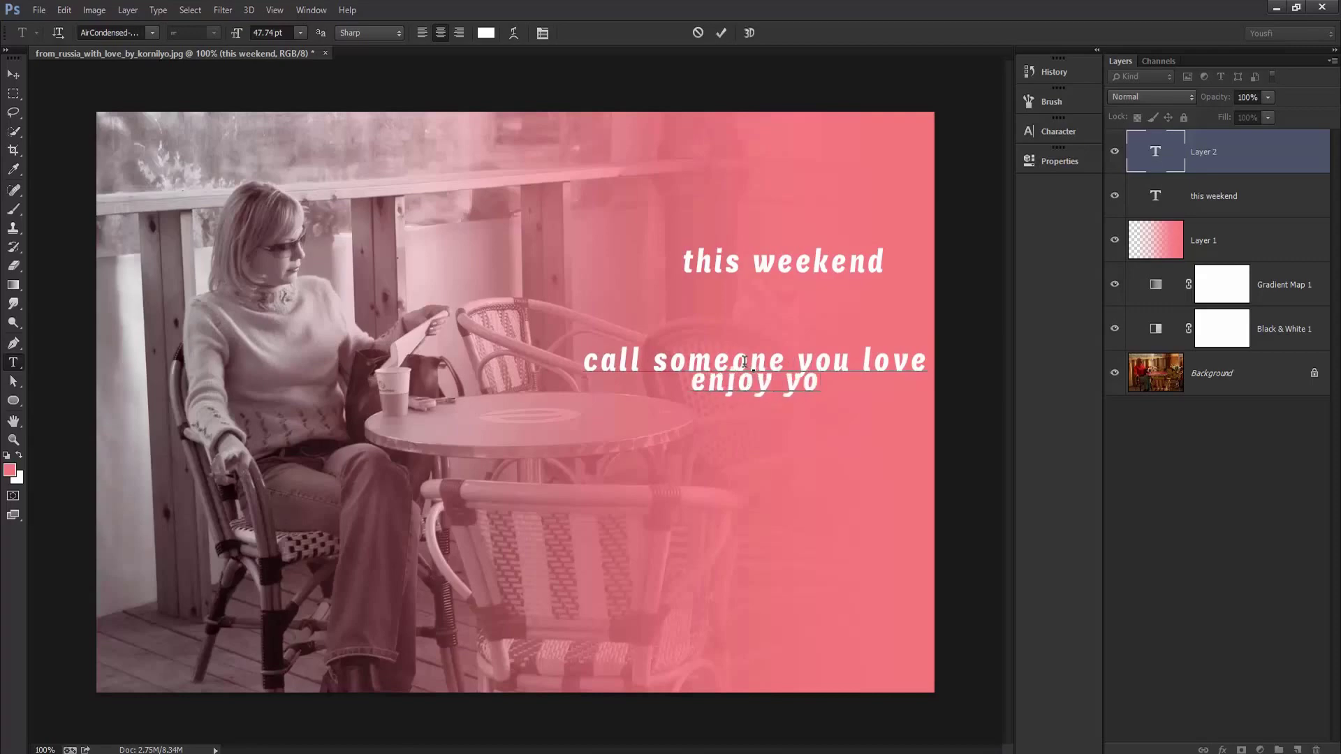
text(u)
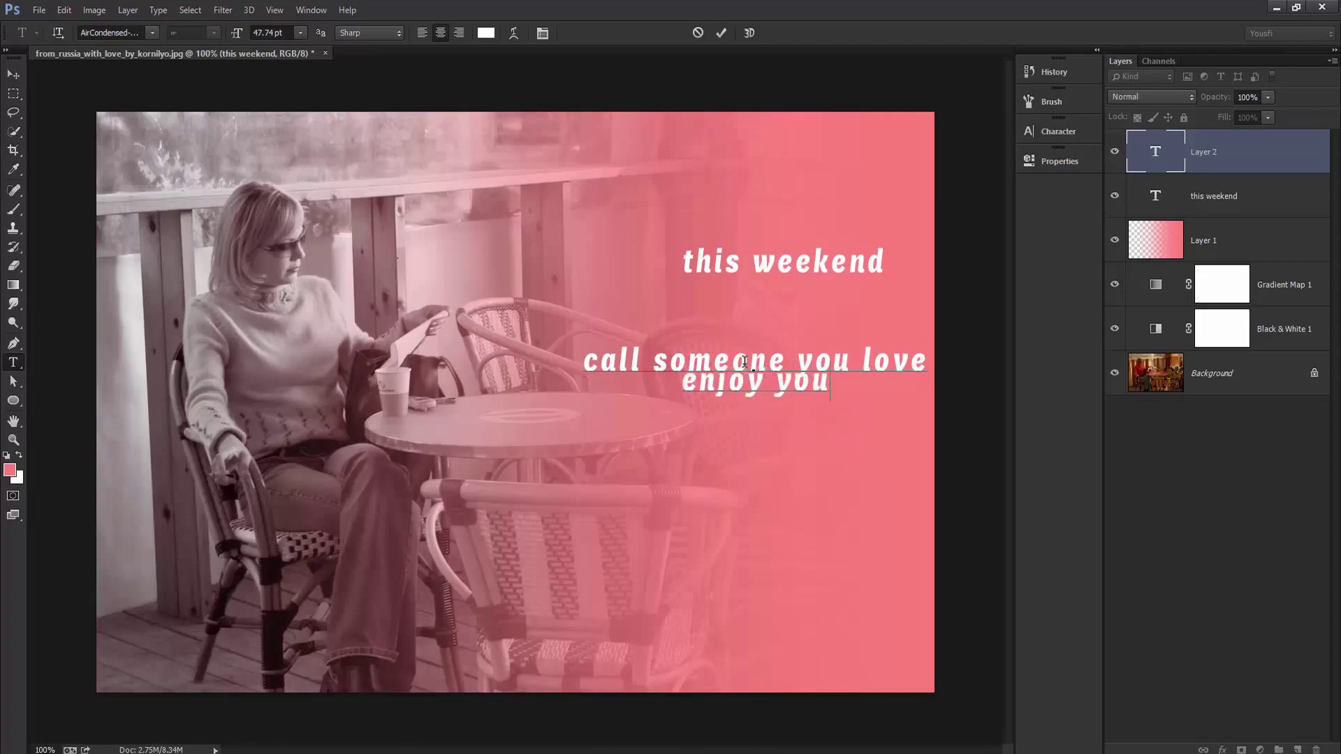
text(r)
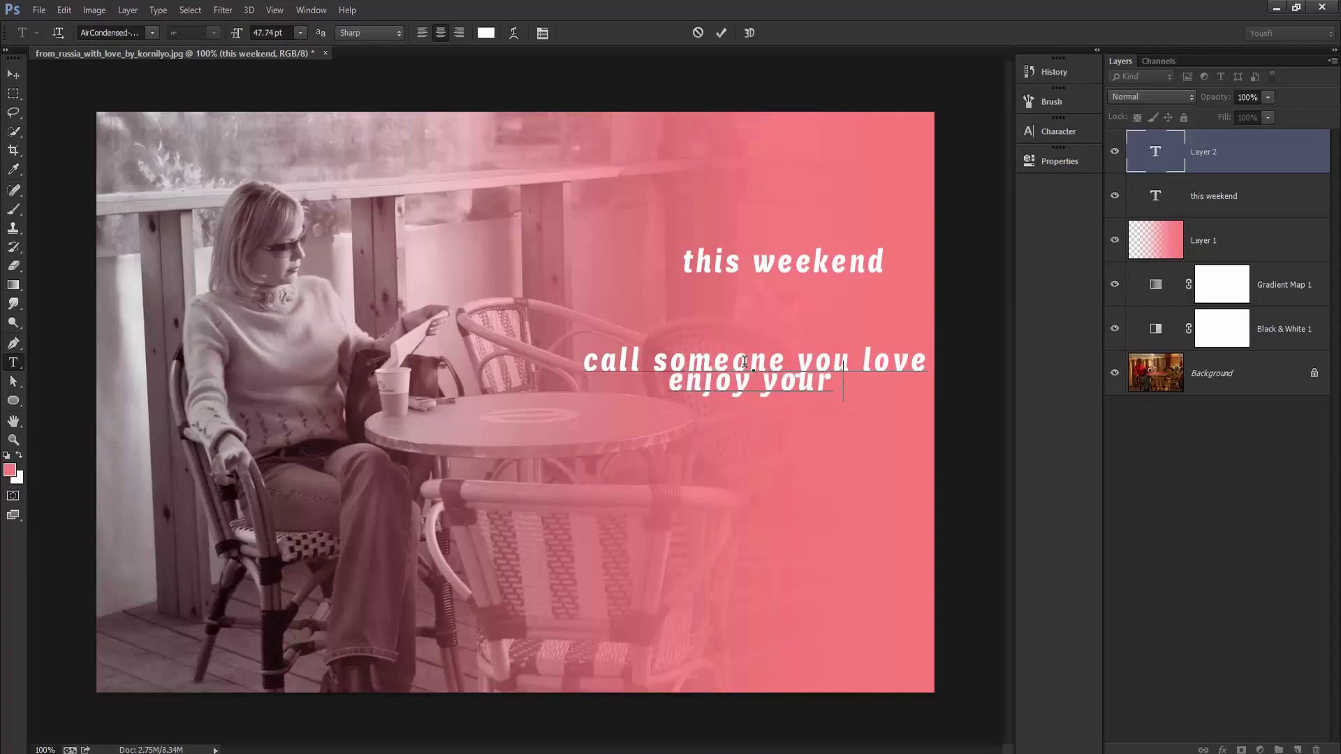
text( alone tea )
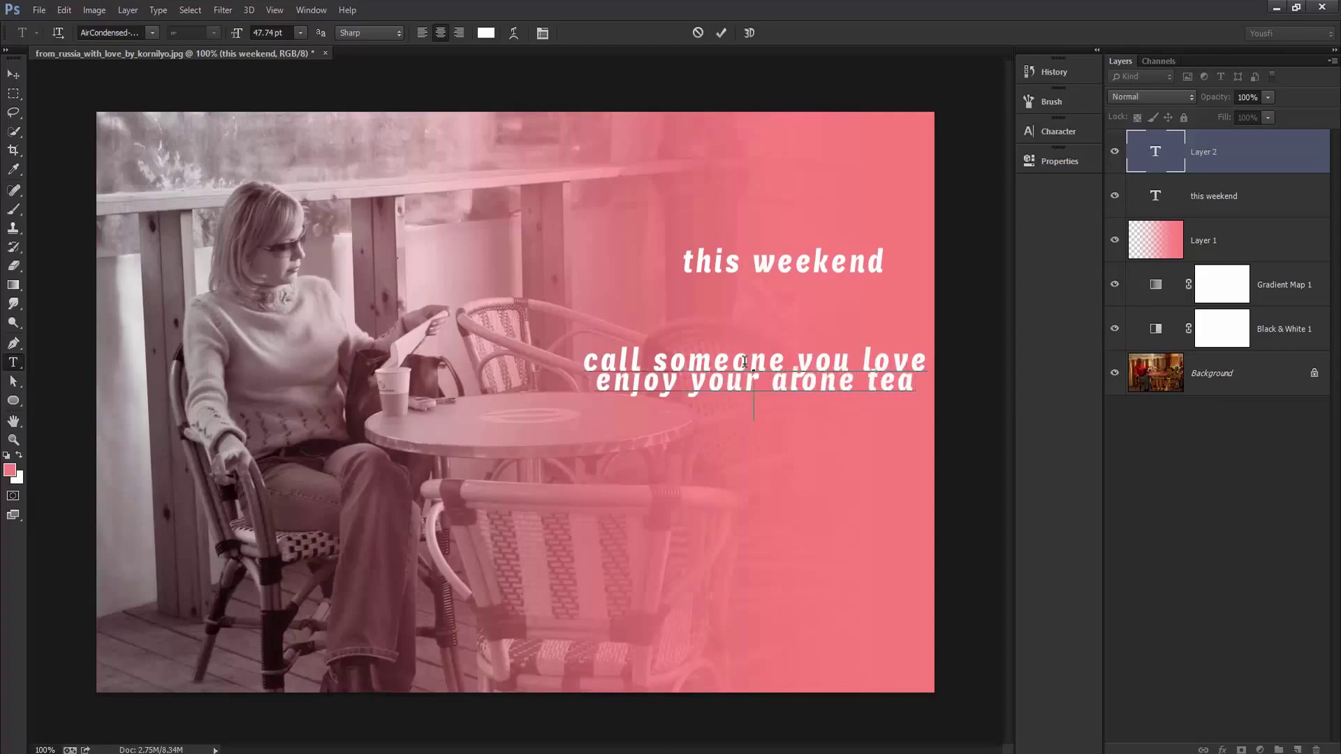
text(treat )
text(yourself)
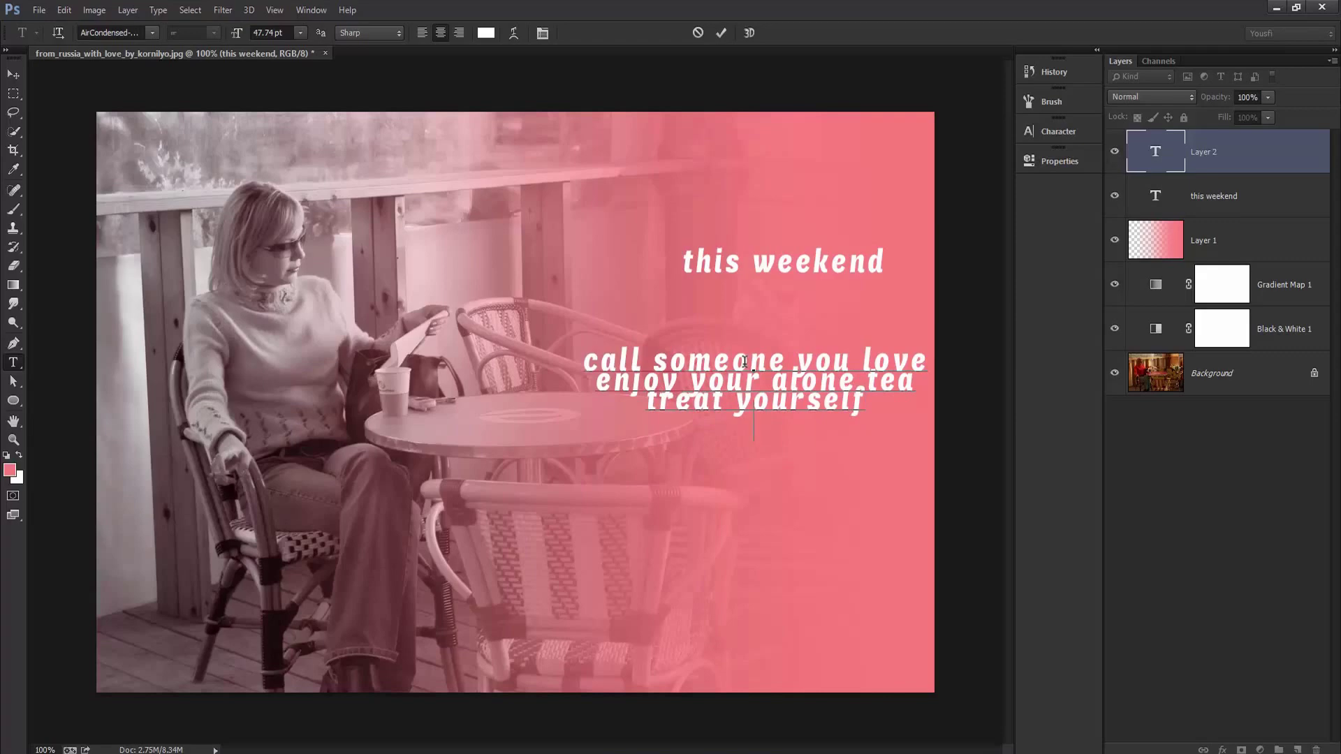
key(Return)
text(get)
text( lost)
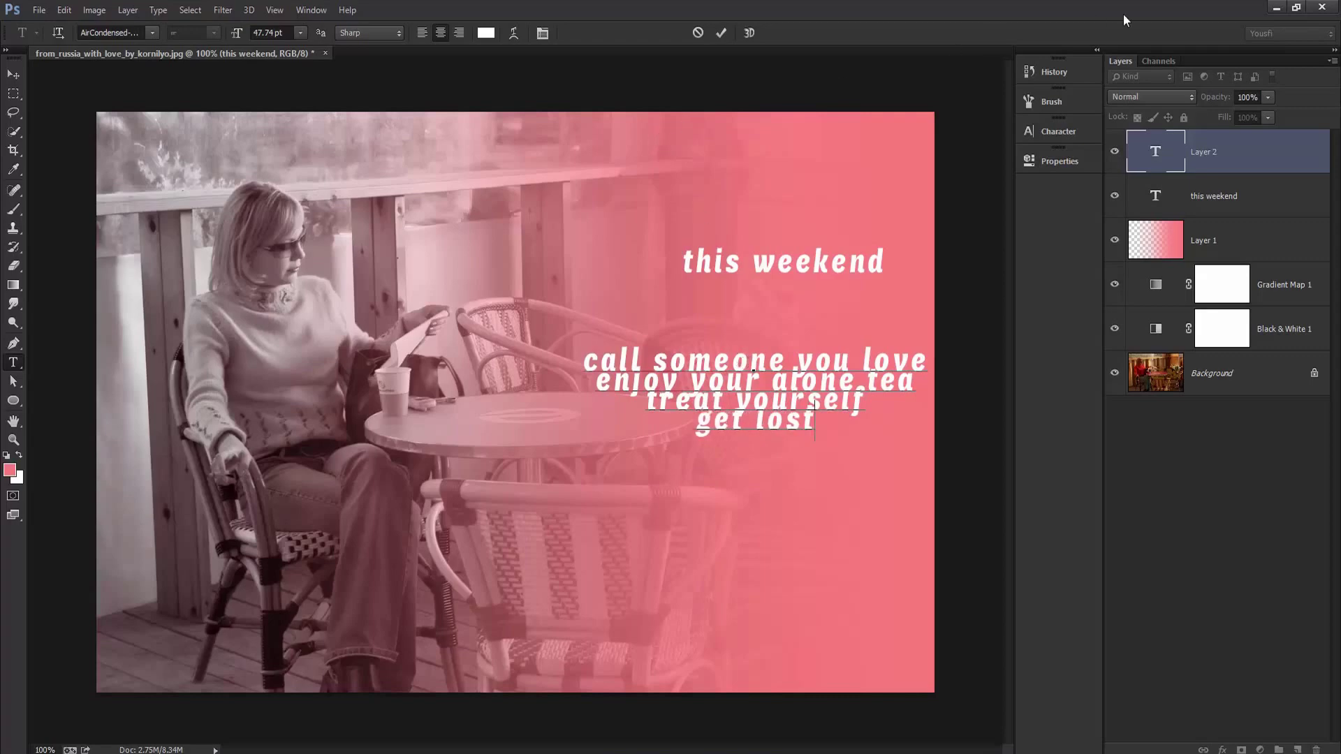
double_click(1180, 154)
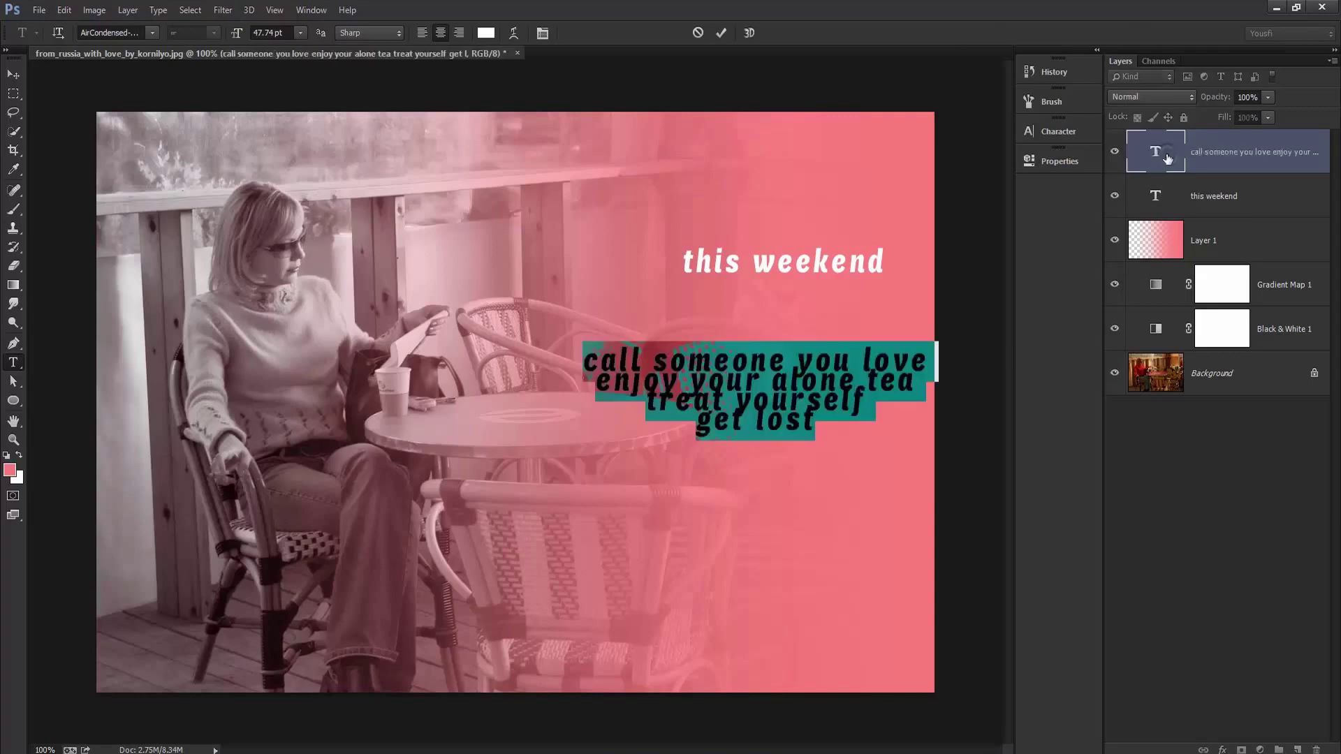
Switch the tagline to the thinner AirCompressed font and show the Character panel
key(Down)
key(Down)
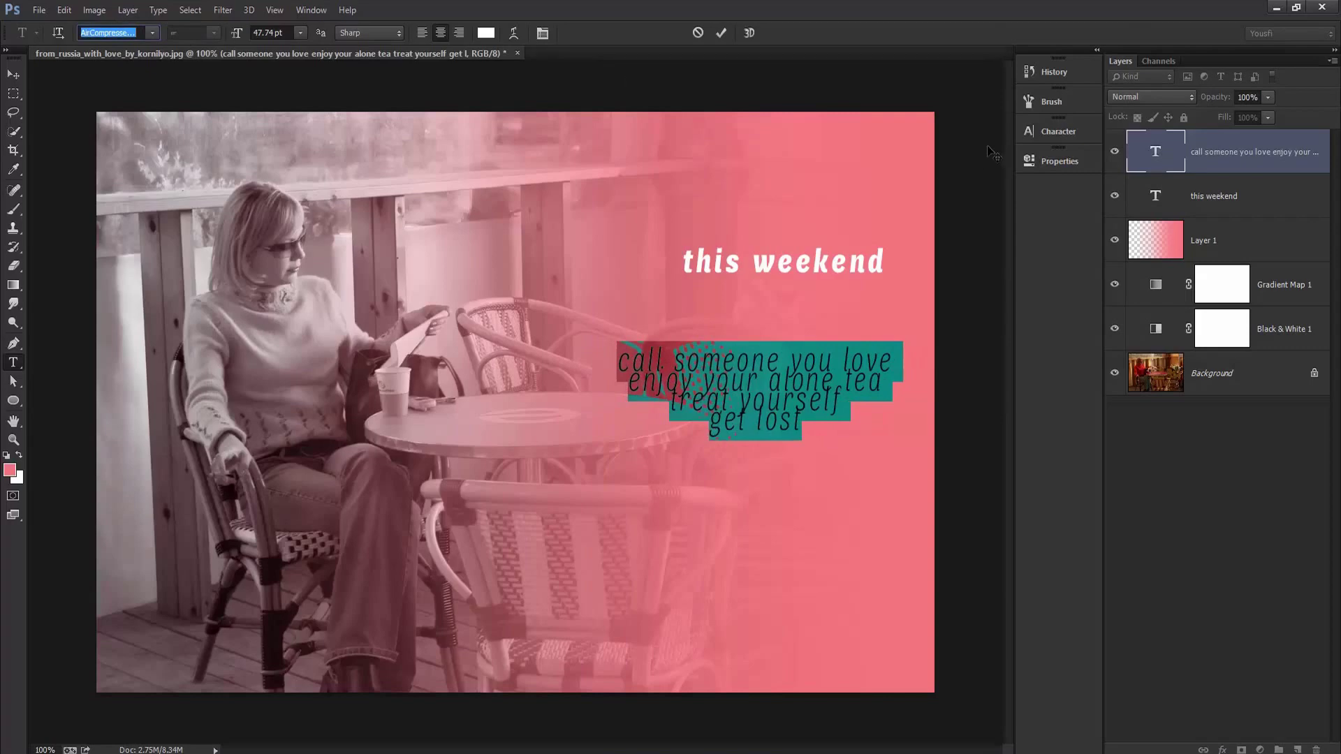
click(1046, 136)
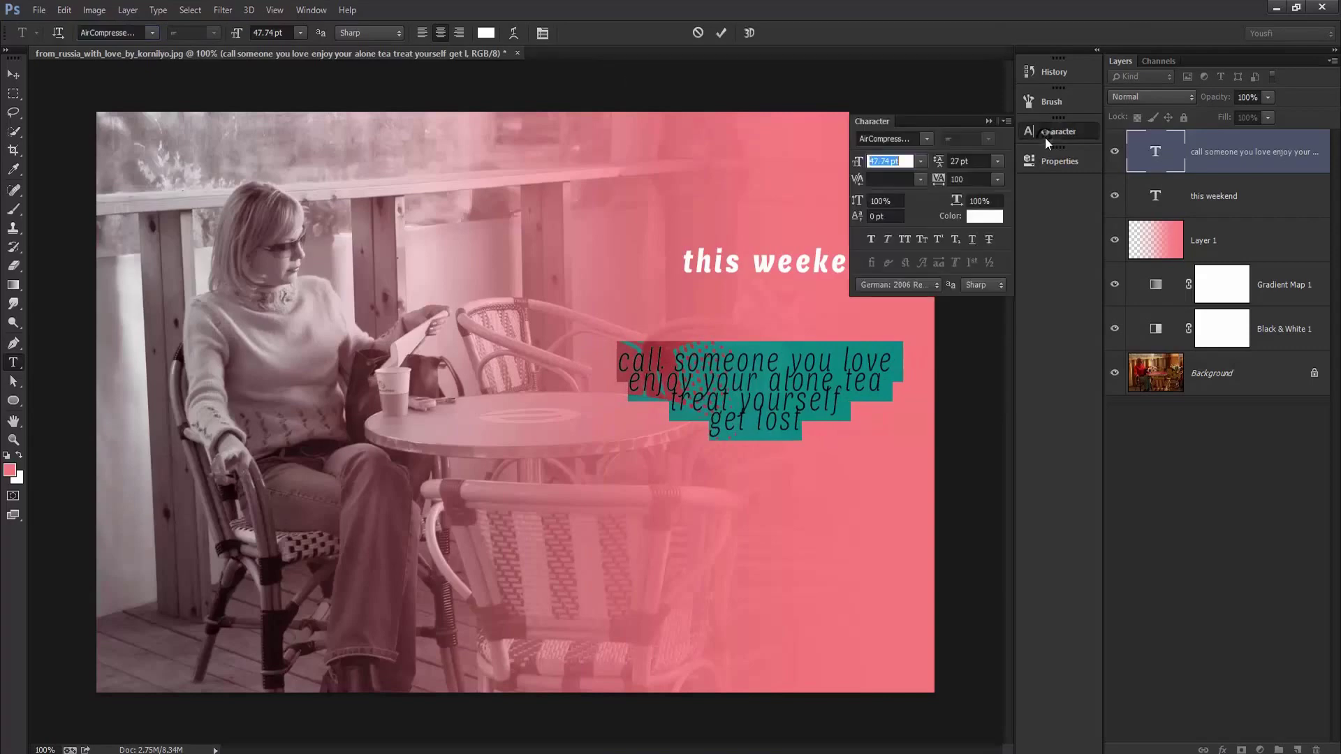
Make the tagline All Caps and try smaller font sizes and different line spacing
click(905, 241)
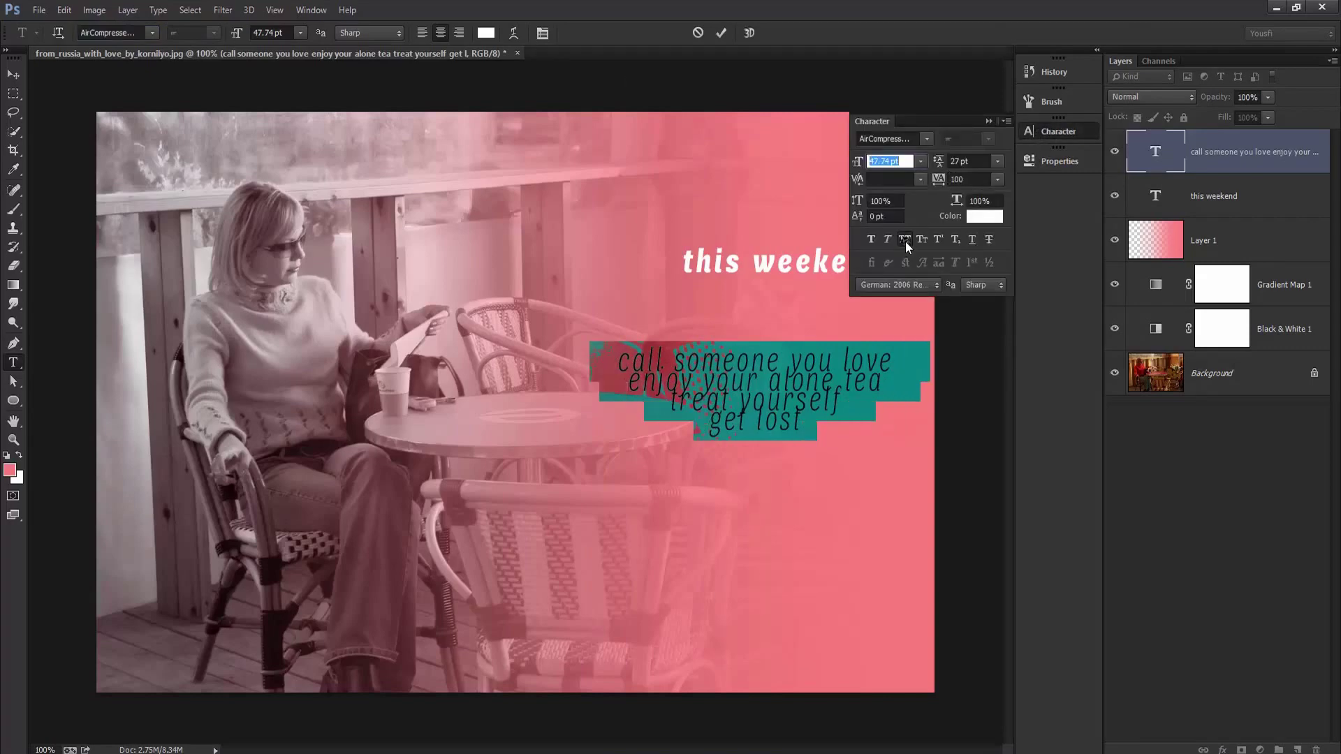
click(977, 156)
key(Up)
key(Up)
key(Up)
key(Up)
key(Up)
key(Up)
key(Up)
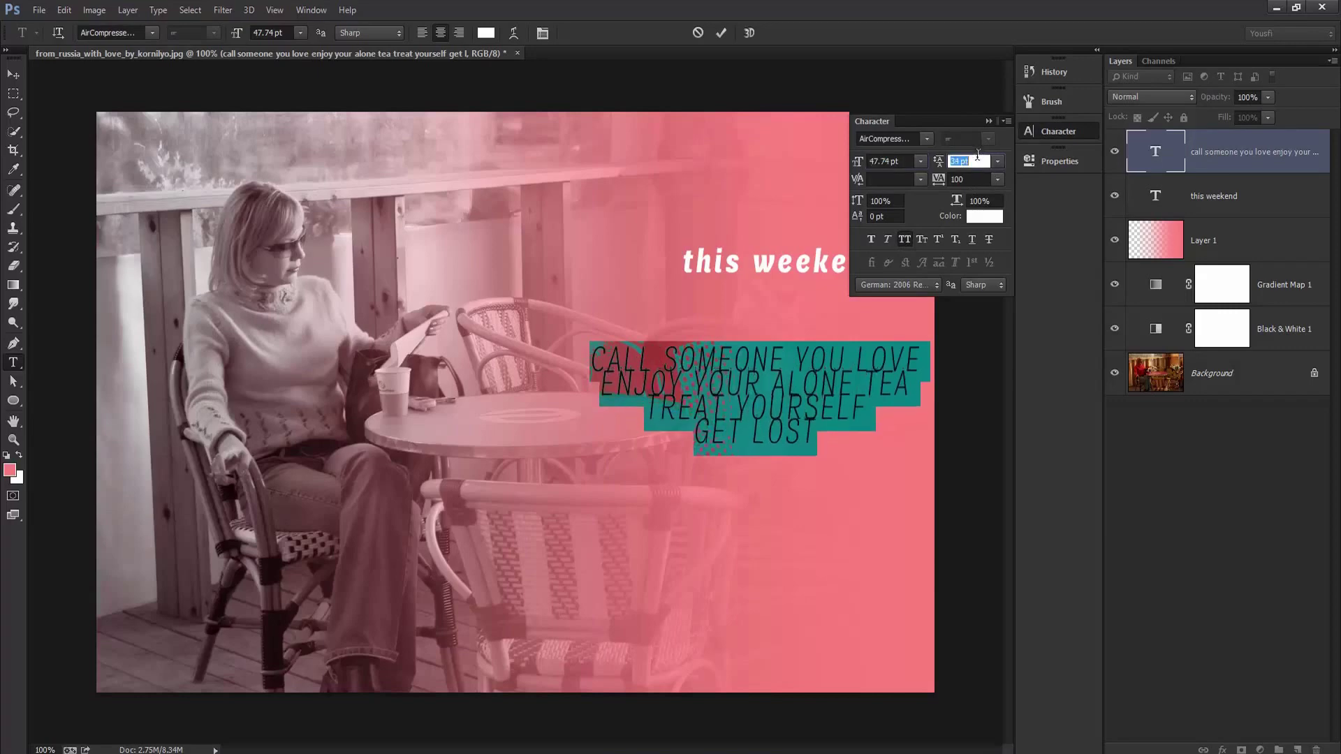
key(Up)
key(Up)
key(Up)
key(Up)
key(Up)
key(Up)
key(Up)
key(Up)
key(Up)
key(Up)
key(Up)
key(Up)
key(Up)
key(Up)
key(Up)
key(Up)
key(Up)
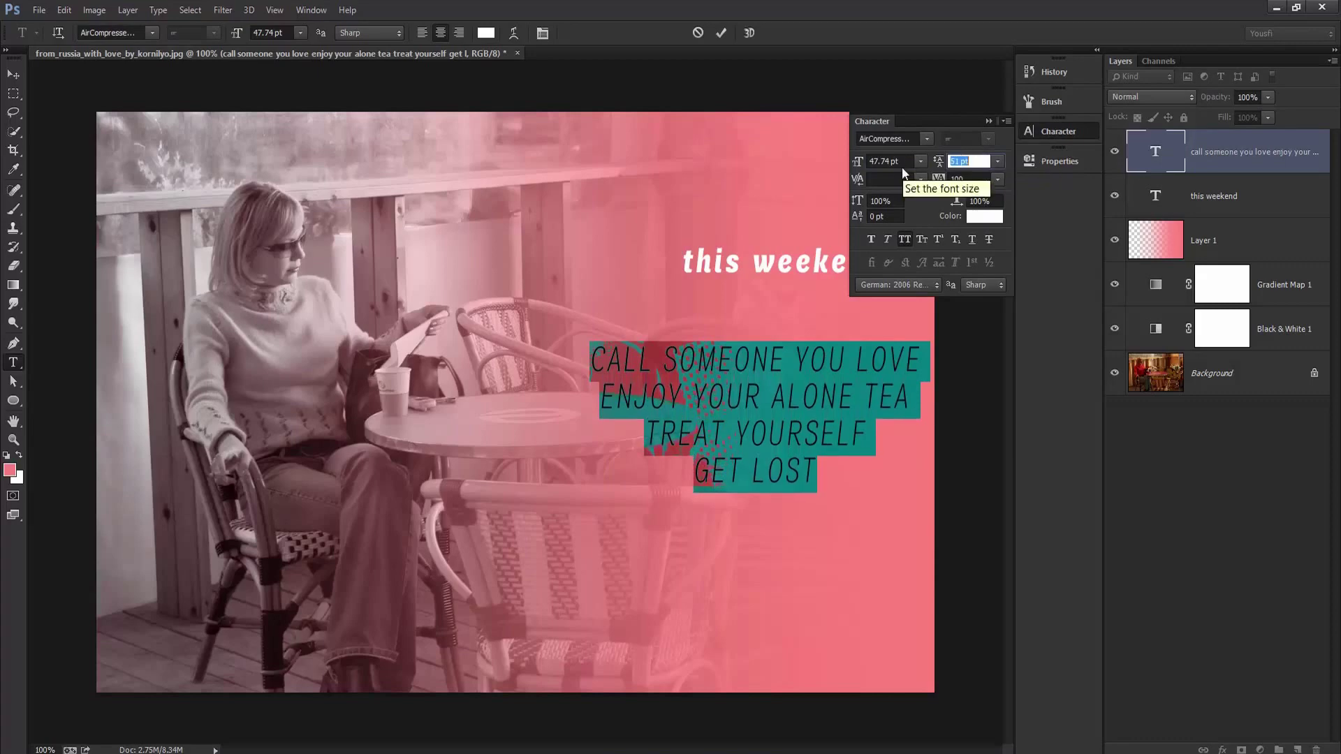
click(902, 161)
key(Down)
key(Down)
key(Down)
key(Down)
key(Down)
key(Down)
key(Down)
key(Down)
key(Down)
key(Down)
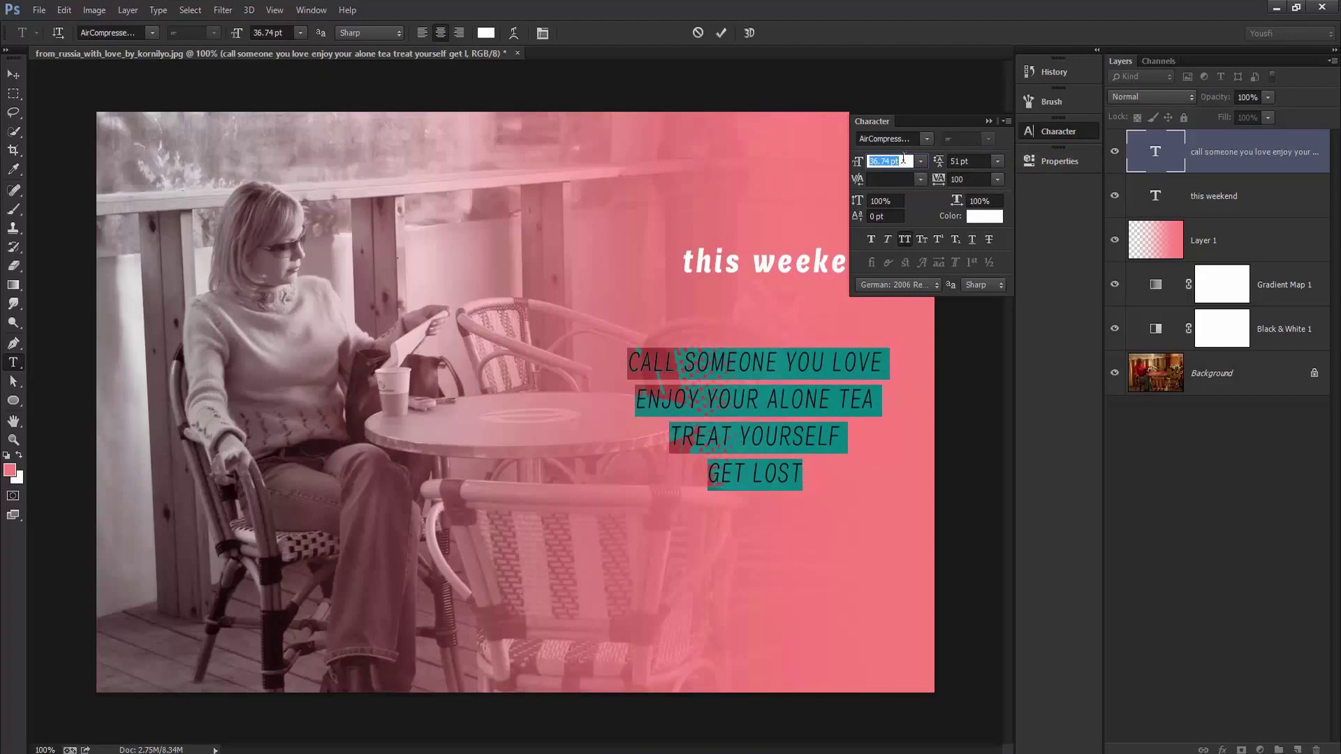
key(Down)
key(Down)
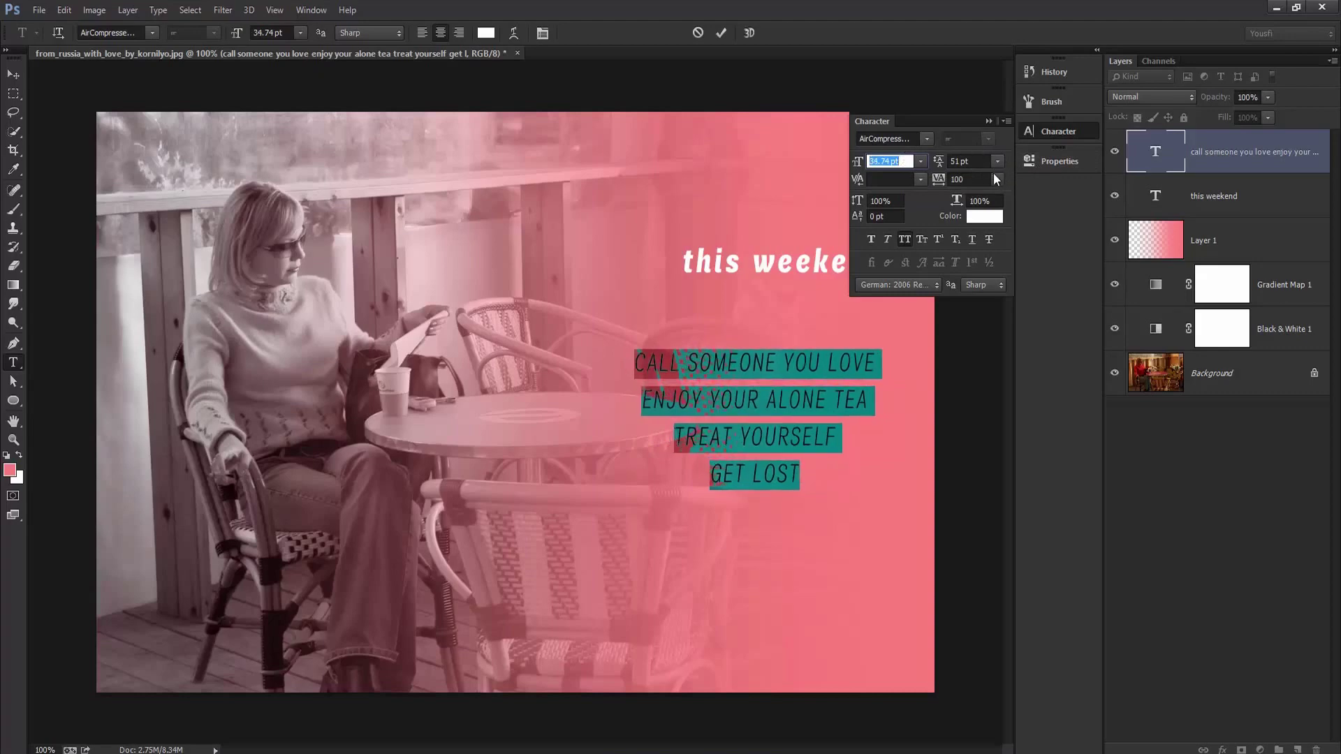
Settle the tagline at 40.74 pt font size with 51 pt leading
click(978, 161)
key(Down)
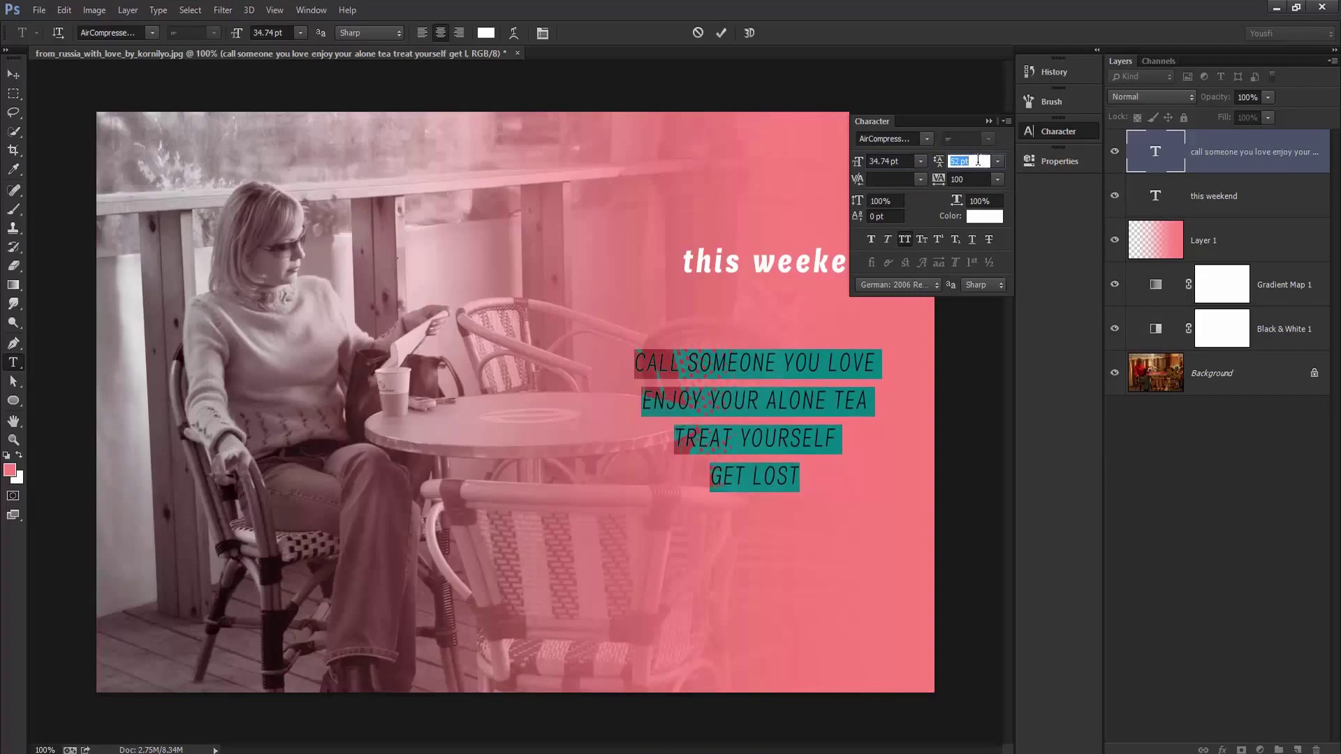
key(Down)
key(Down)
key(Down)
key(Down)
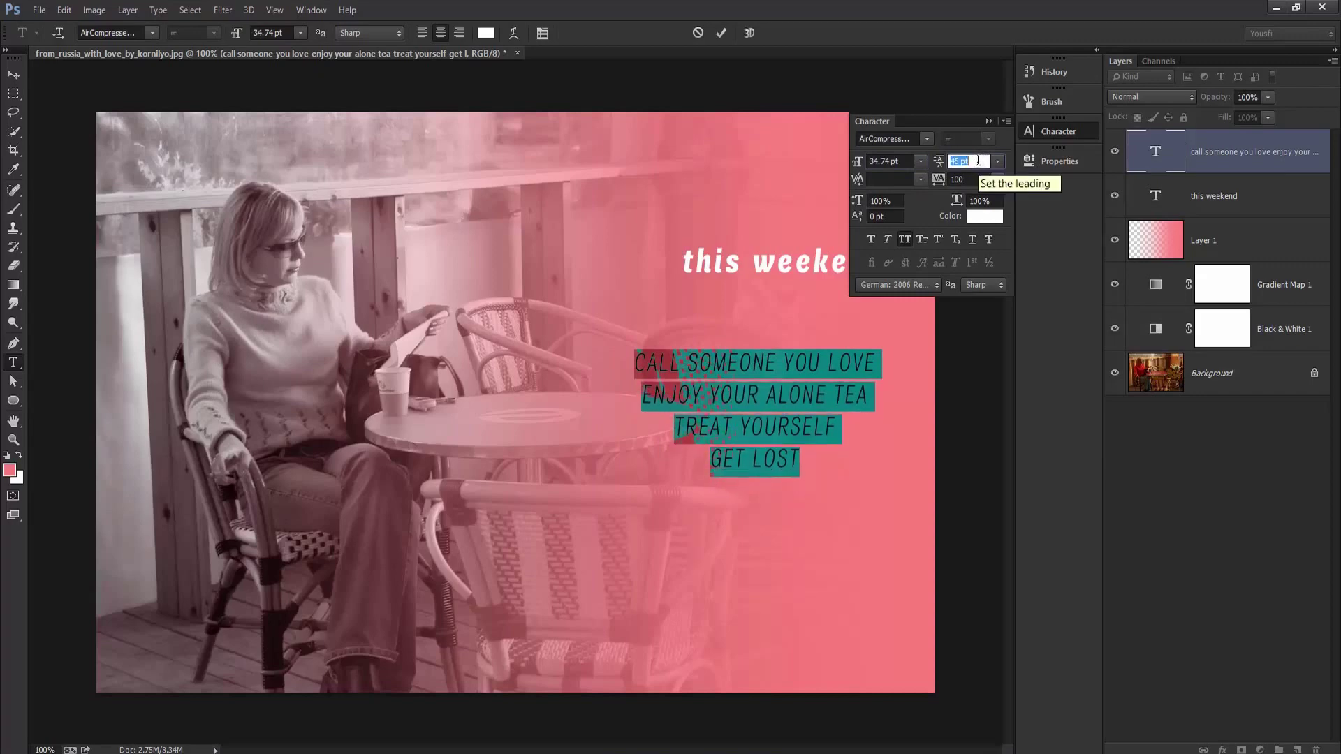
click(901, 161)
key(Up)
key(Up)
key(Up)
key(Up)
key(Up)
key(Up)
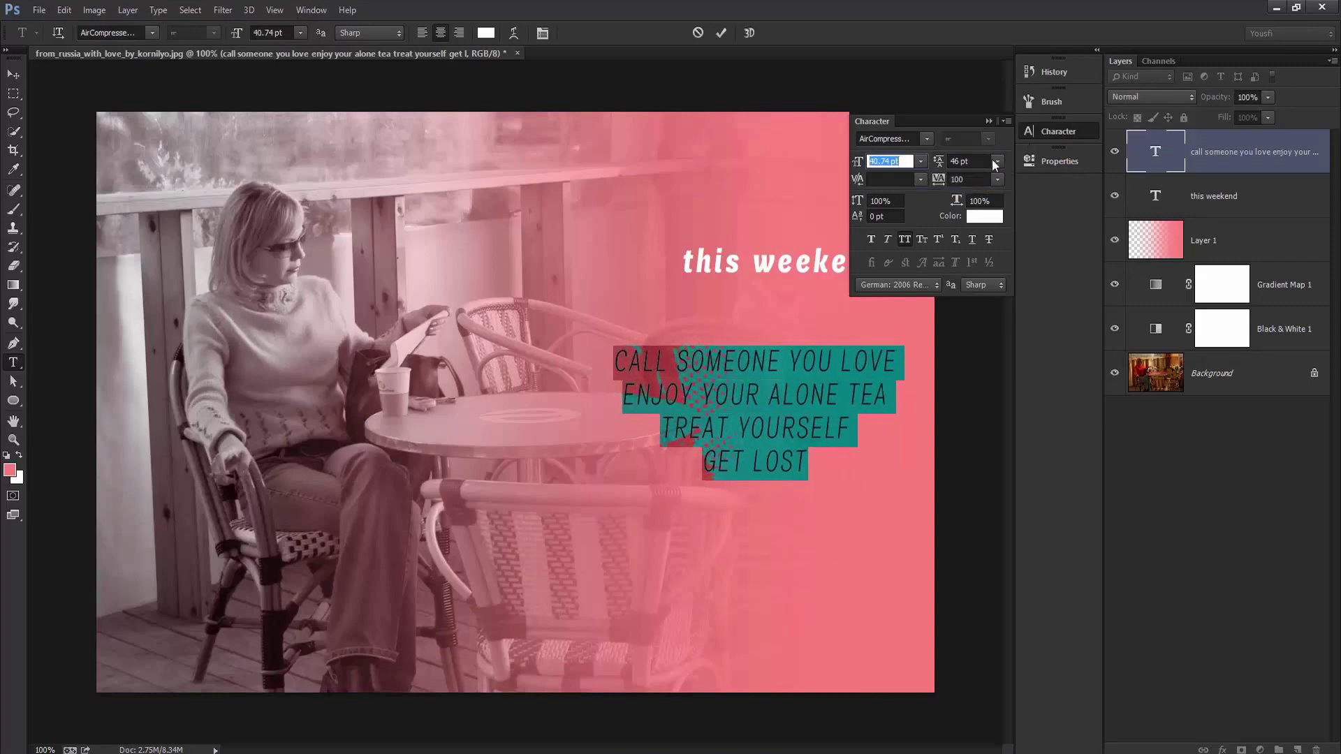
click(968, 162)
key(Up)
key(Up)
key(Up)
key(Up)
key(Up)
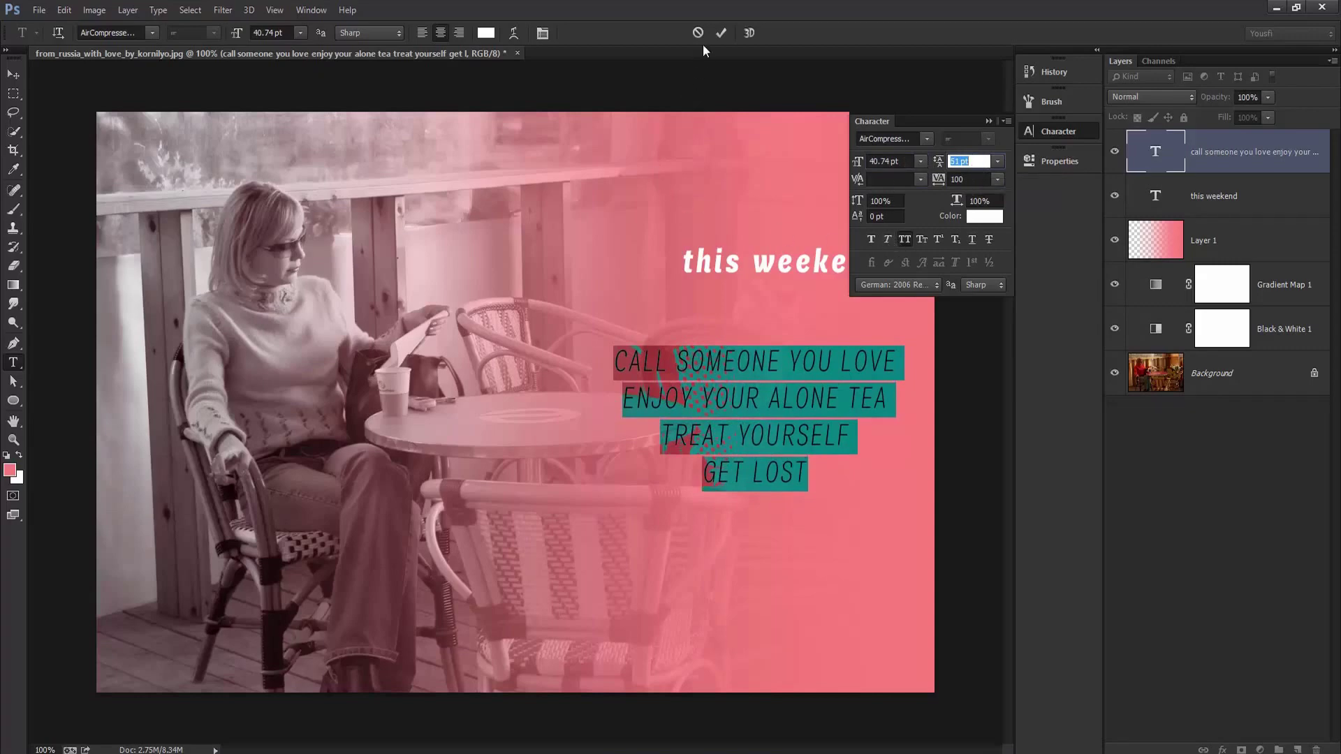
Right-align the tagline, place it under the 'this weekend' heading, and commit the text
click(424, 33)
drag(884, 550, 766, 539)
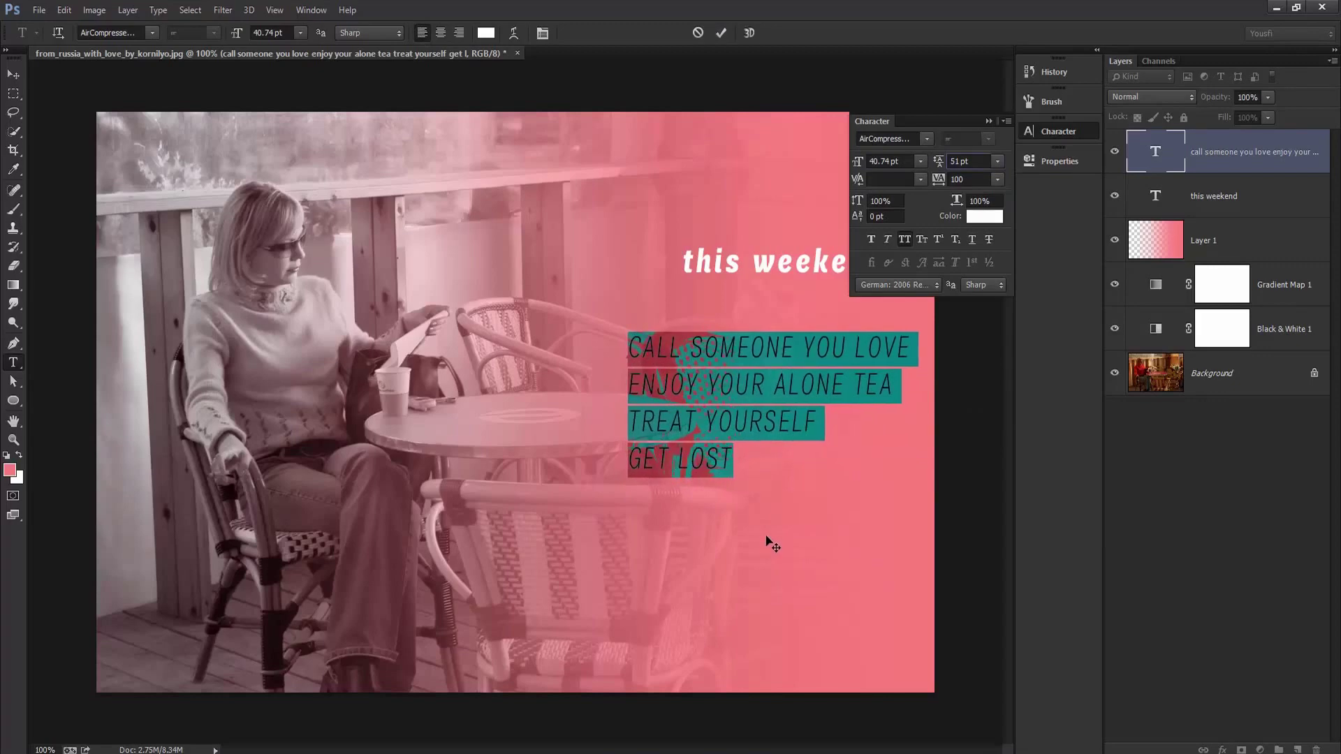
click(459, 33)
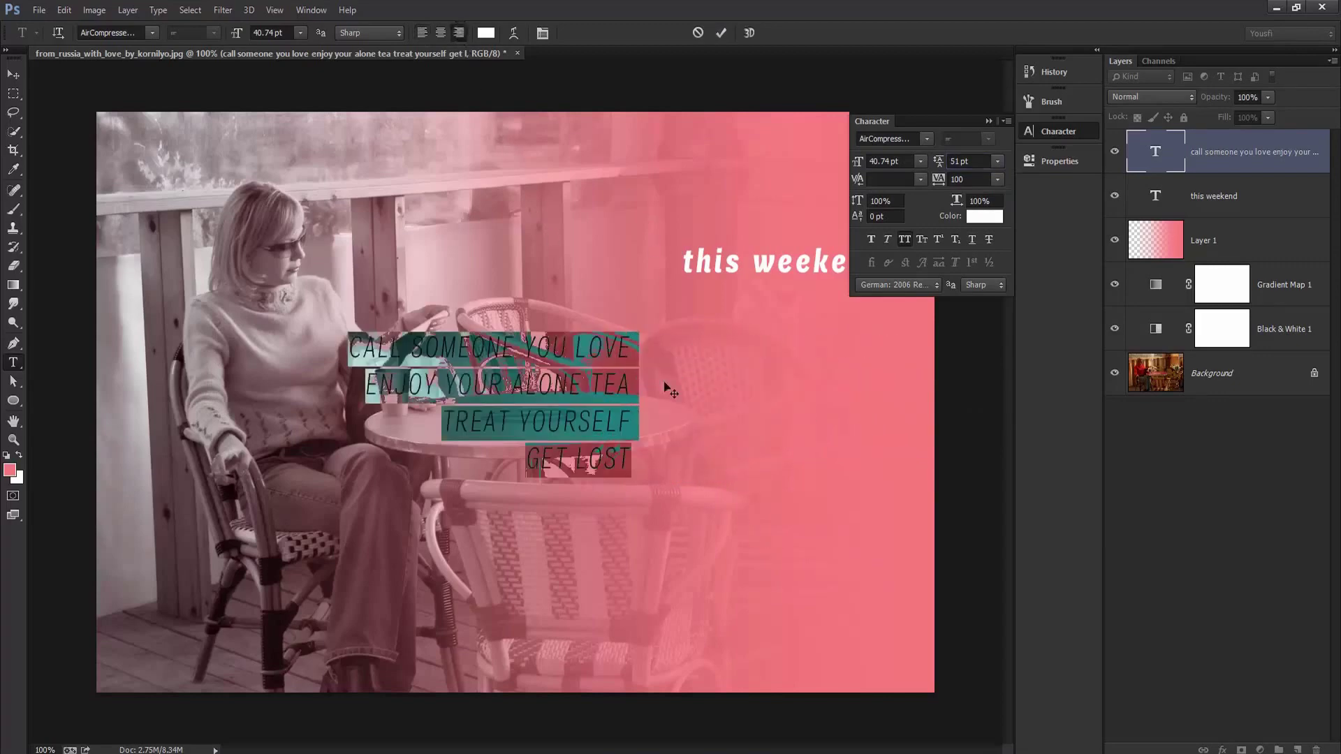
mouse_move(667, 510)
mouse_down()
mouse_move(917, 508)
mouse_move(937, 495)
mouse_move(944, 524)
mouse_up()
click(1054, 130)
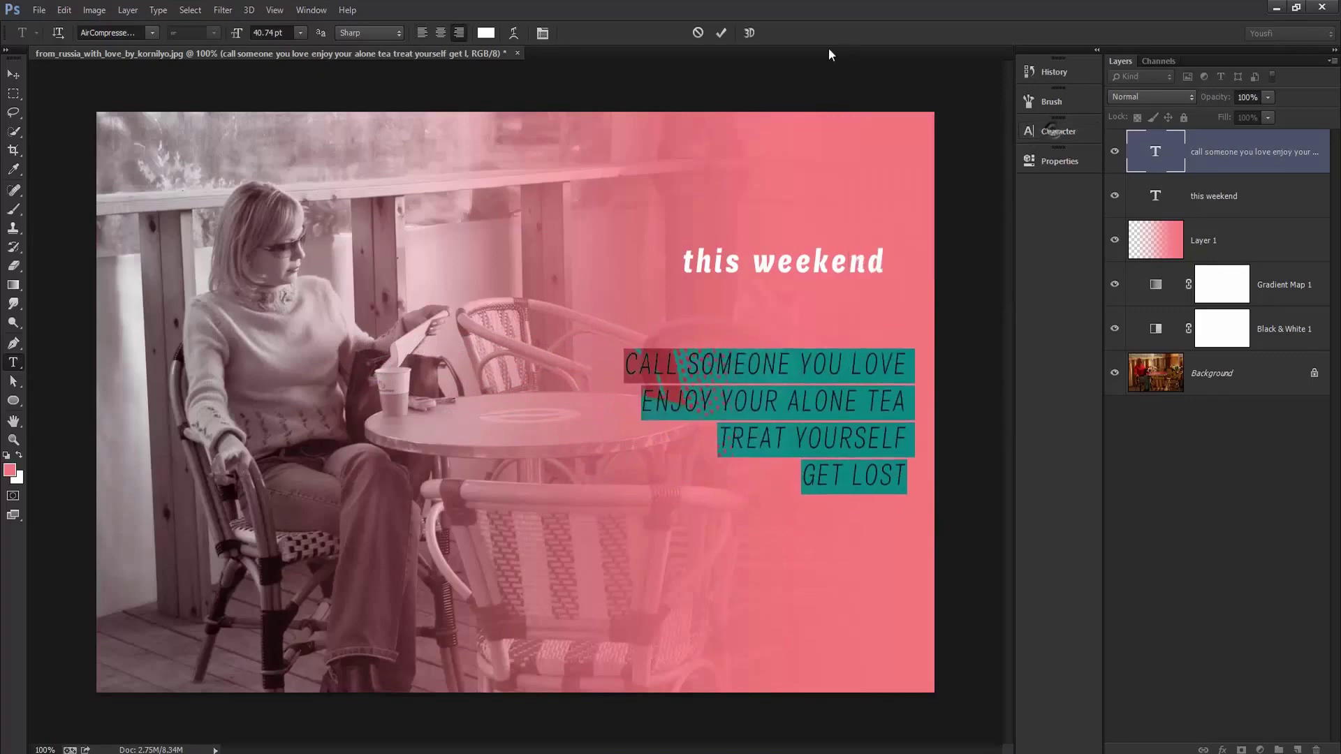
click(722, 33)
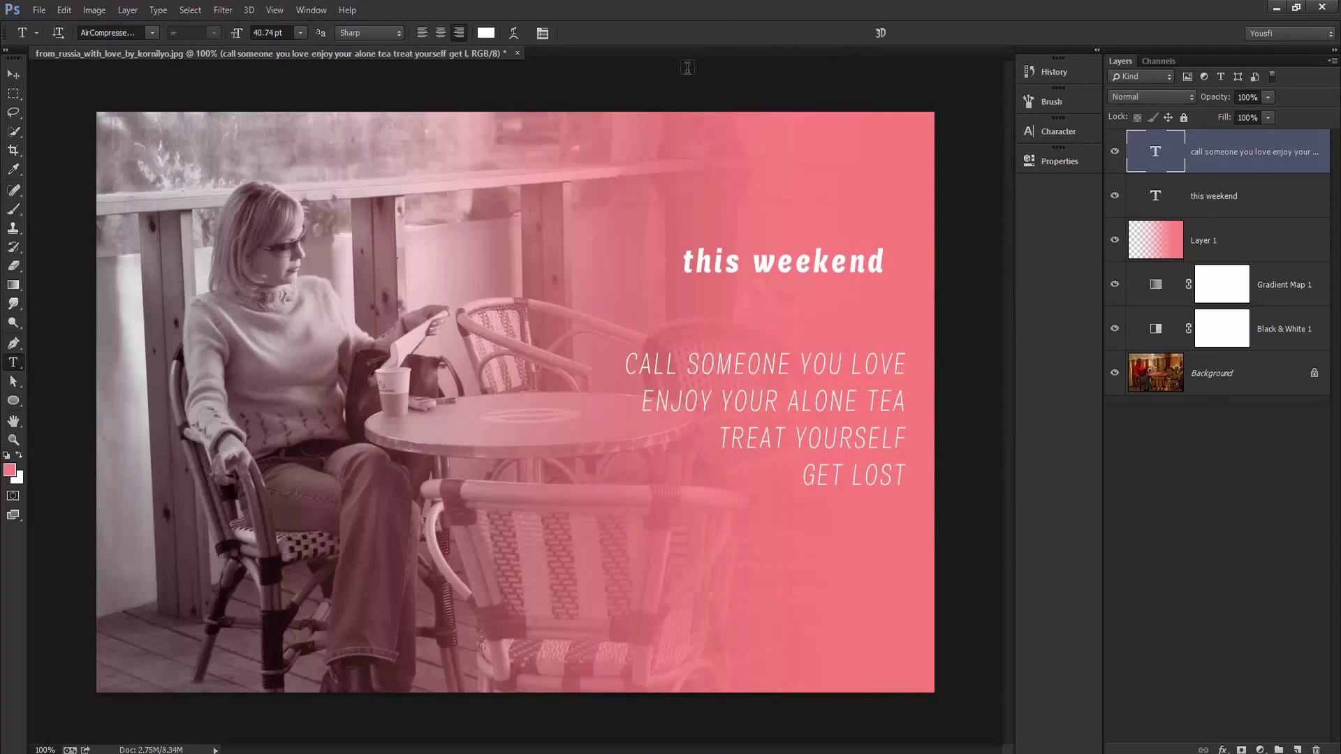
Drag the 'this weekend' heading just above the tagline, flush with its right edge, and select both text layers
click(12, 74)
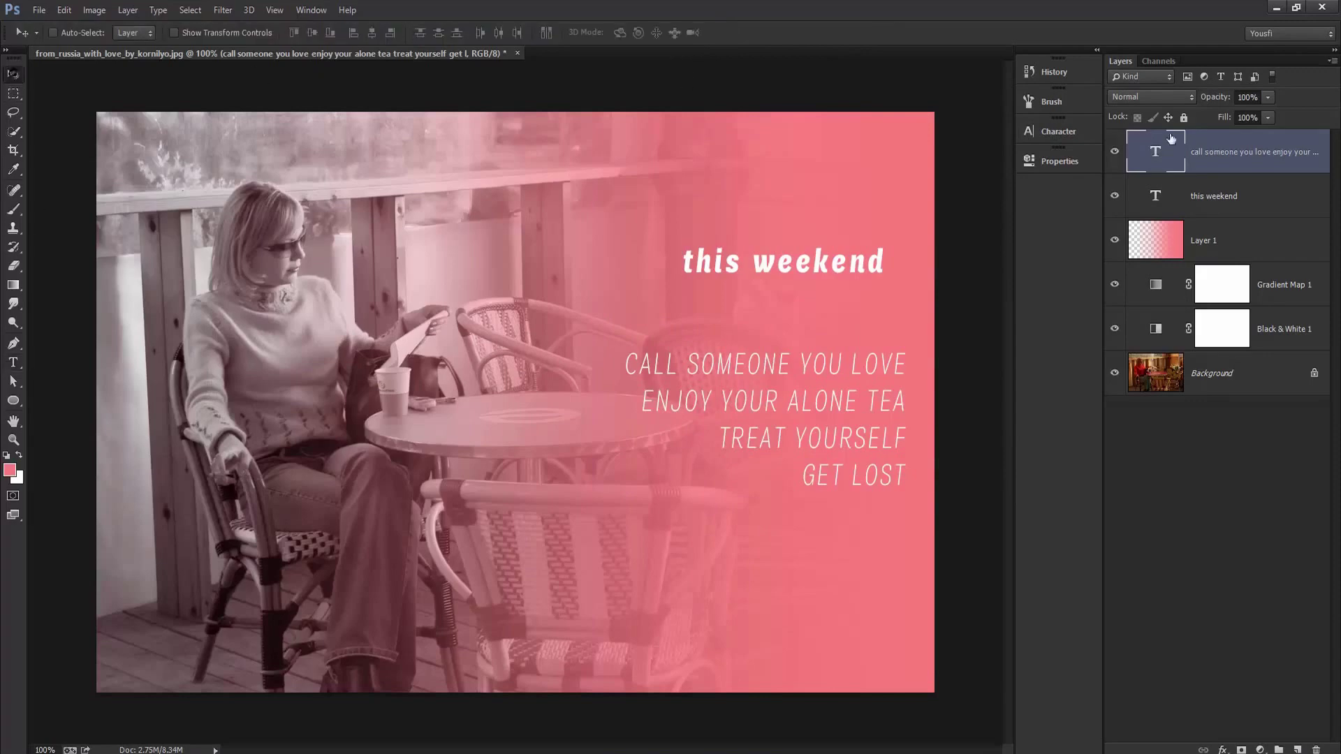
click(1224, 187)
drag(863, 271, 882, 324)
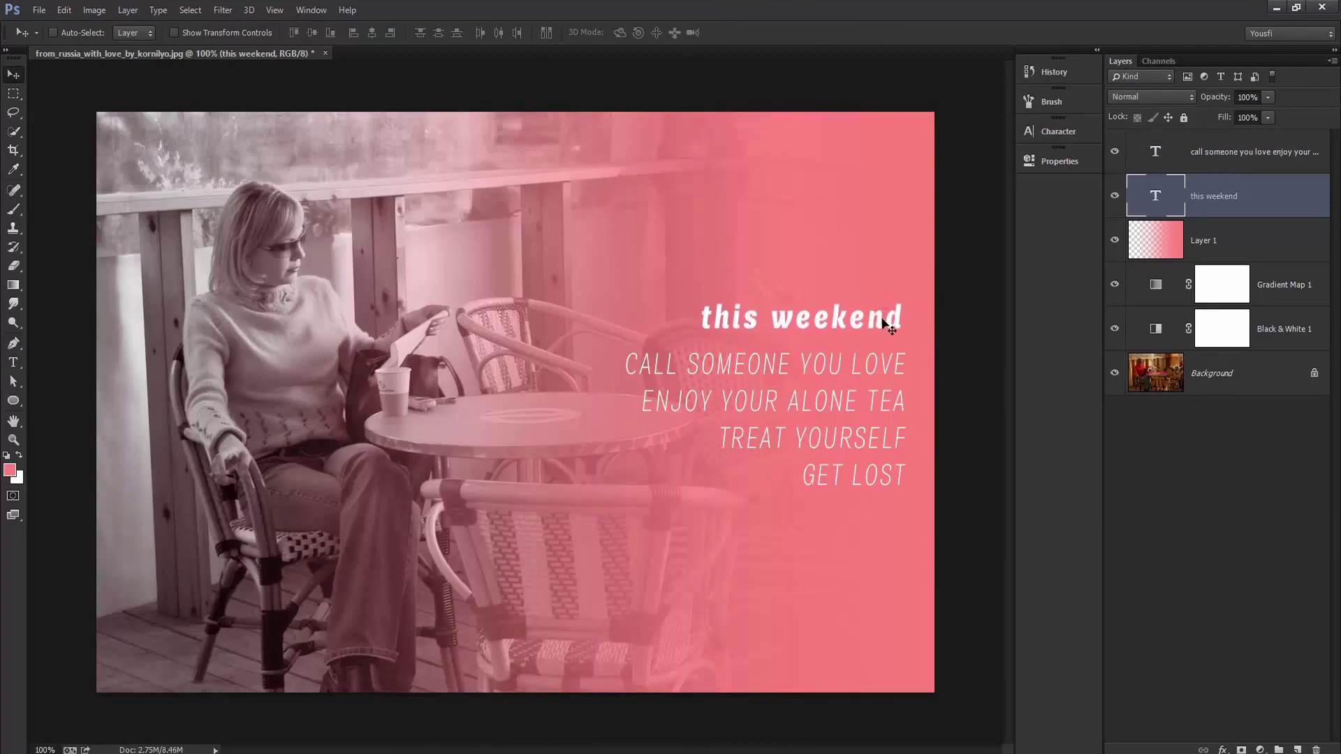
drag(892, 325, 898, 325)
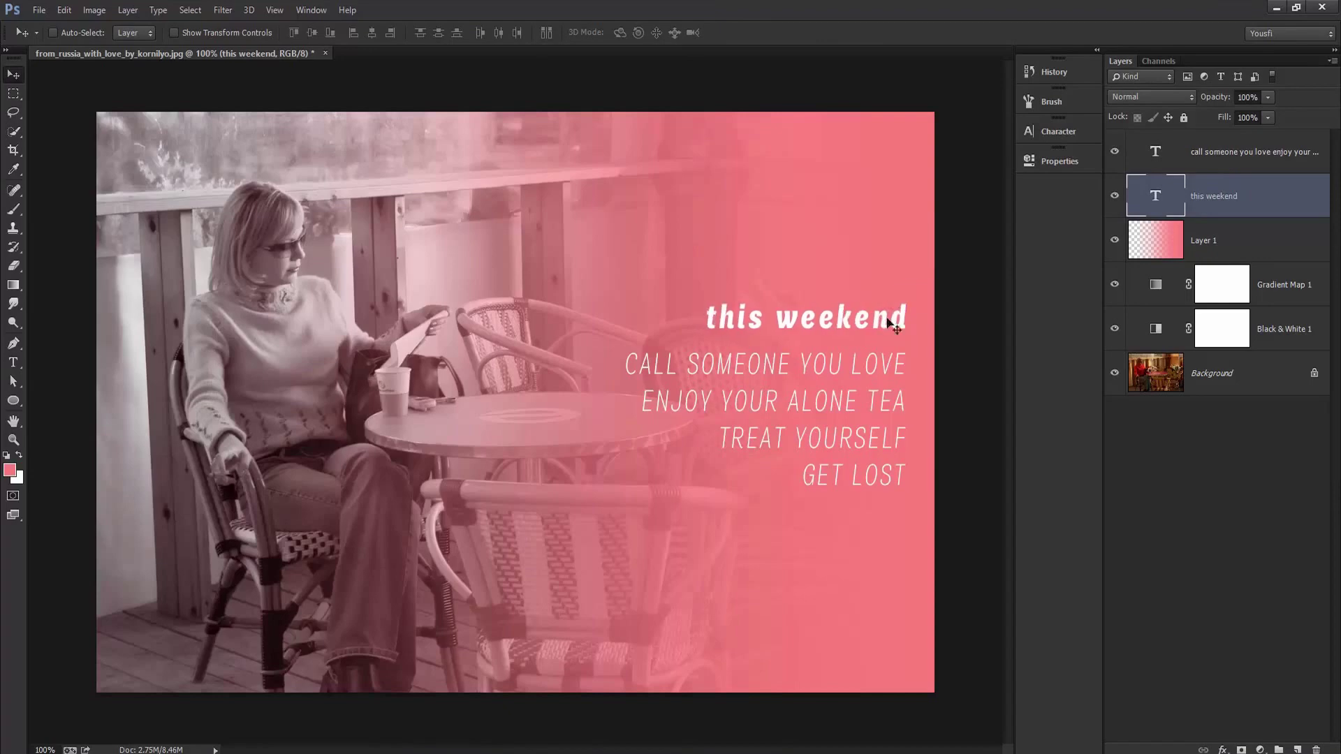
shift+click(1270, 152)
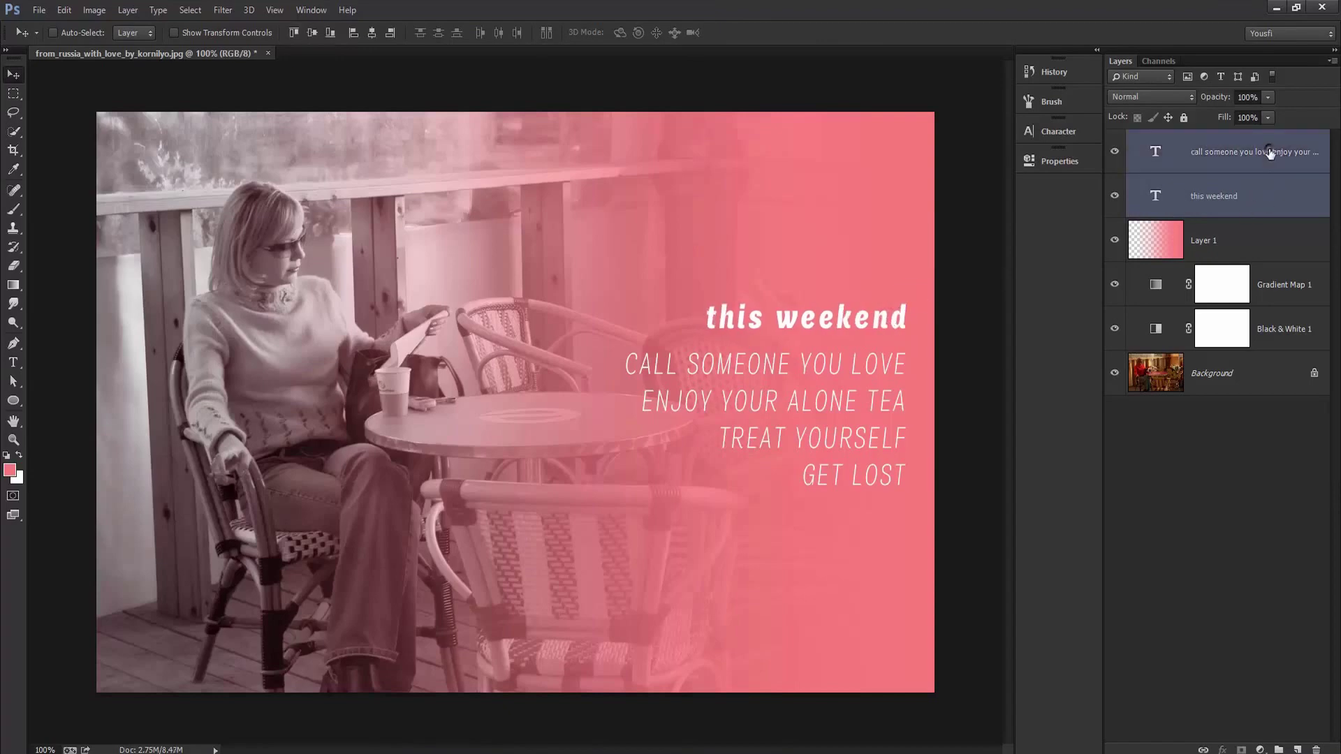
click(1332, 60)
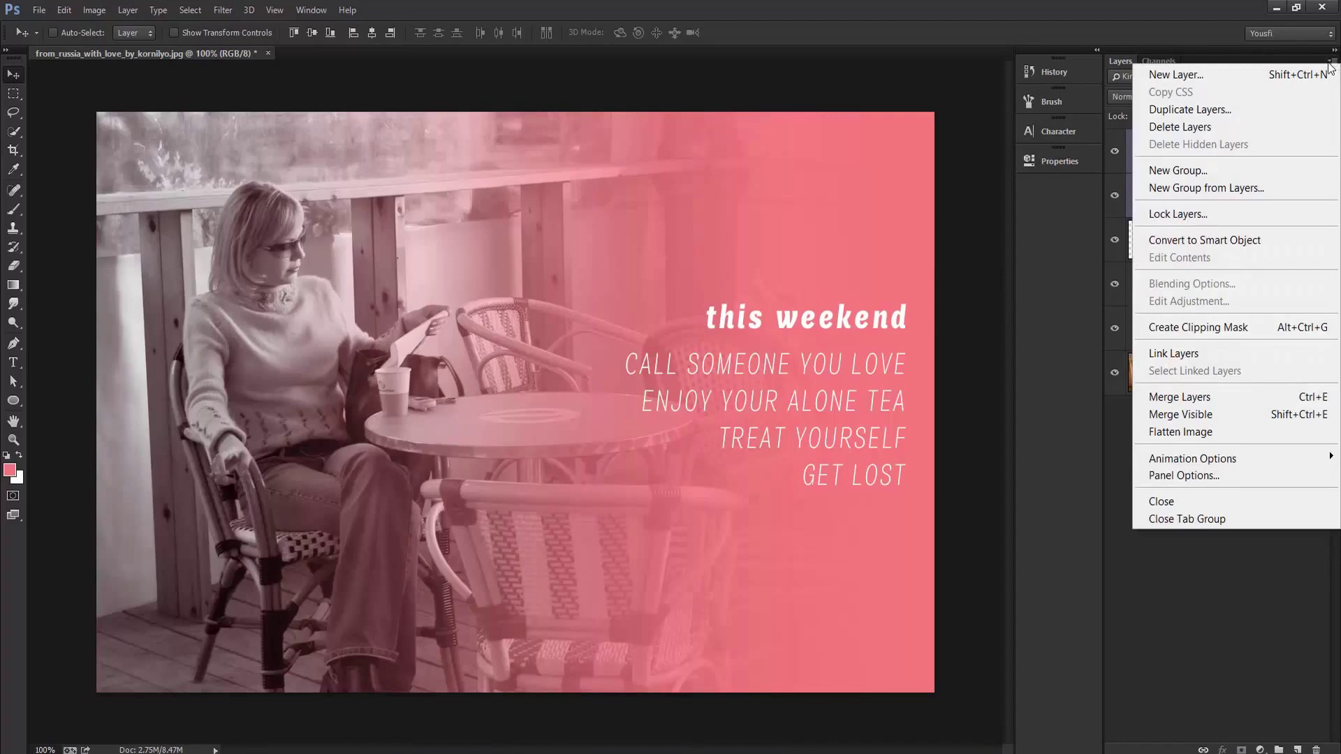
Combine the heading and tagline layers into a new group named 'Text'
click(1207, 188)
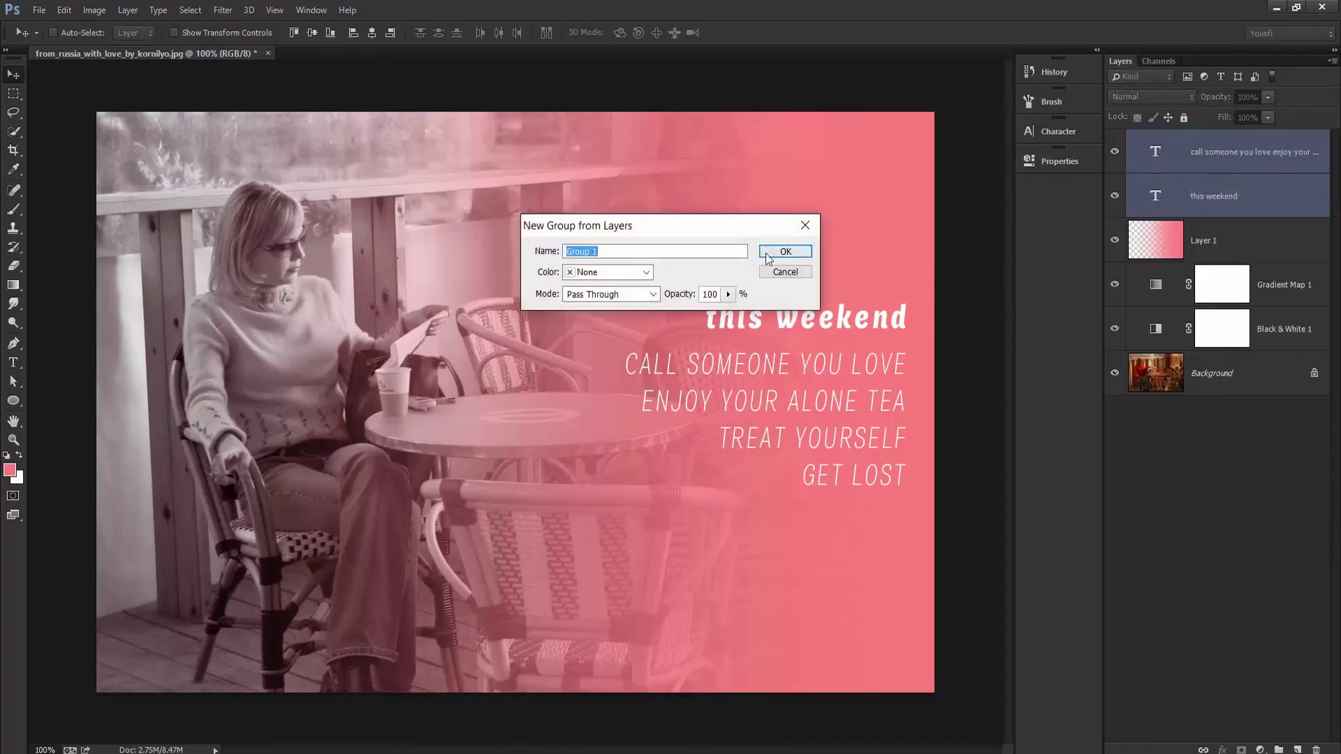
text(Text)
click(770, 253)
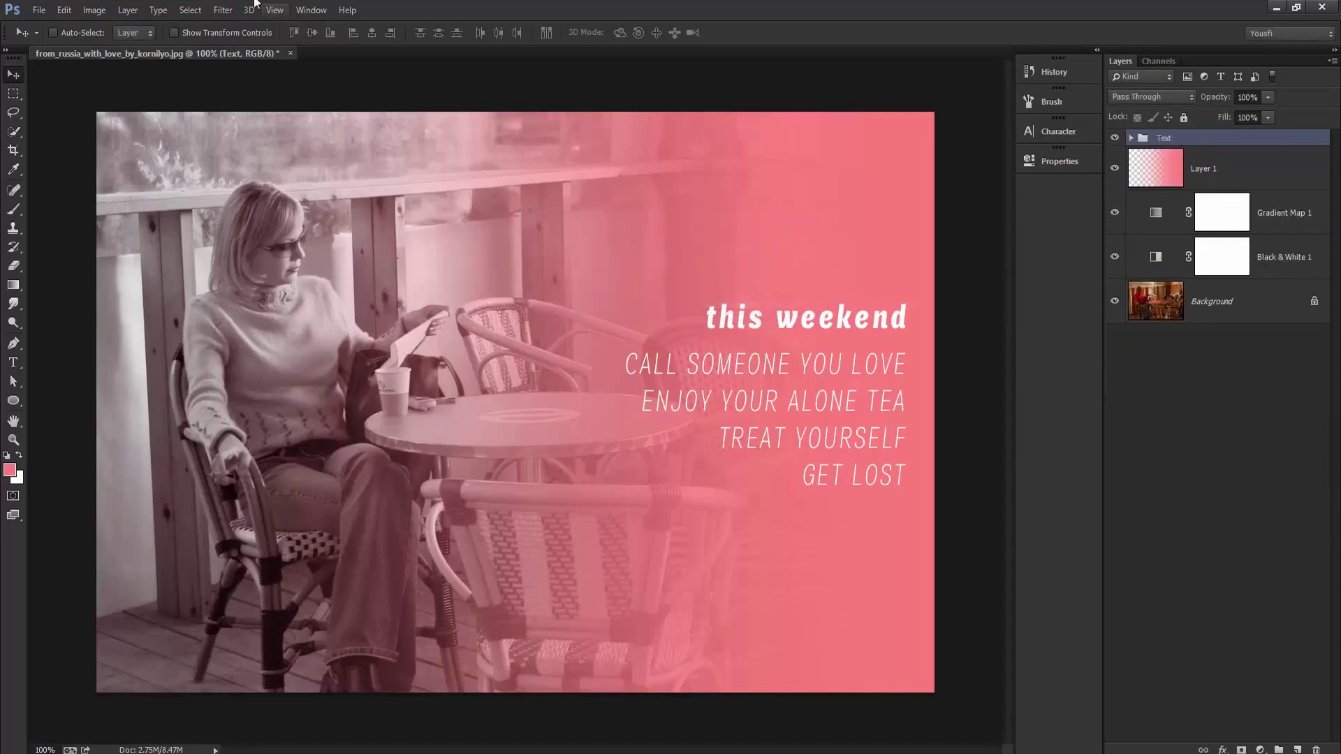
click(201, 8)
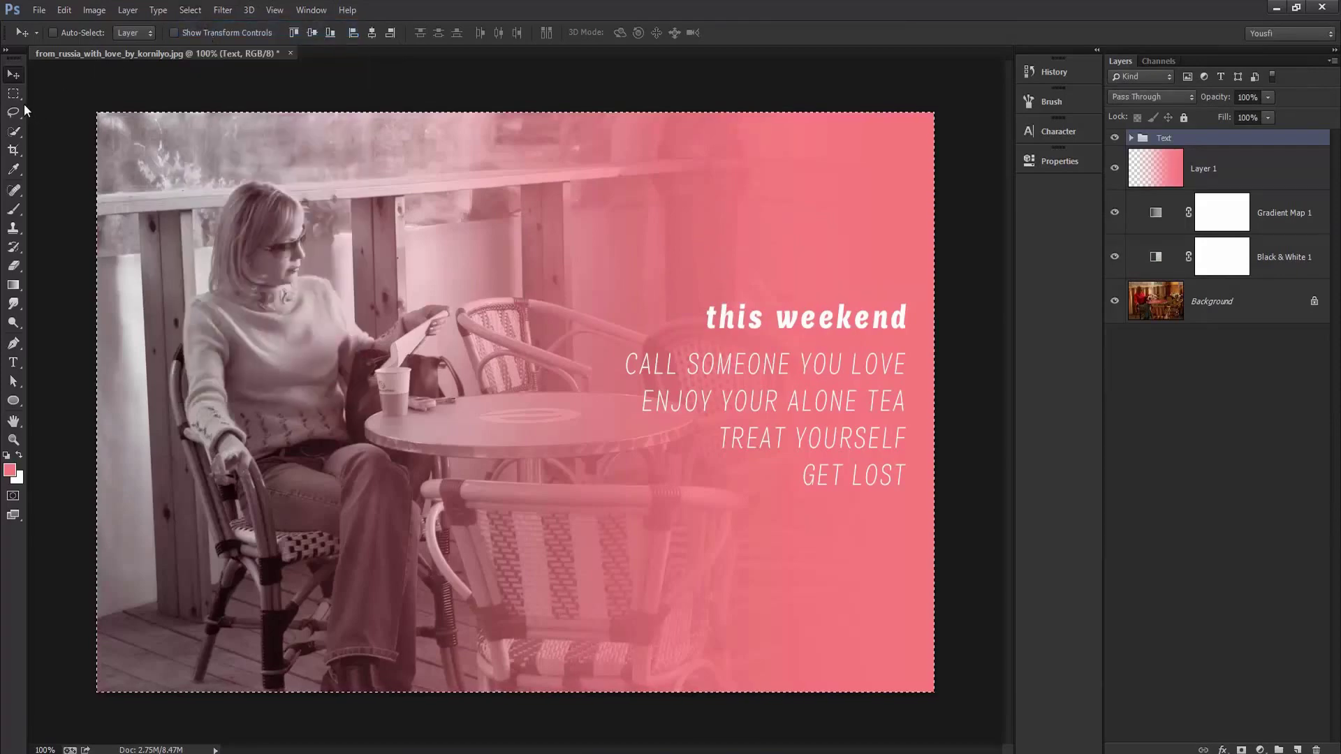
Align the Text group to the canvas's vertical centre, reverting a horizontal centring so it stays right
click(373, 32)
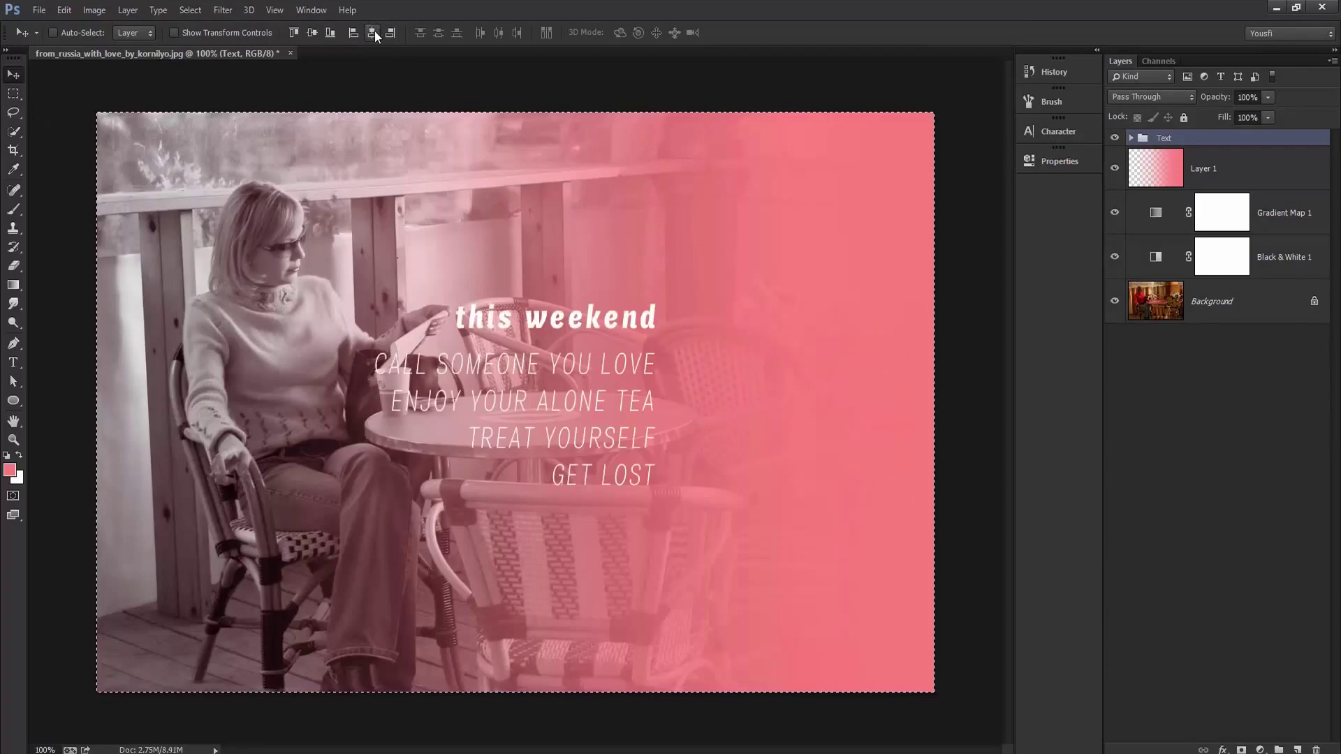
key(ctrl+z)
click(308, 31)
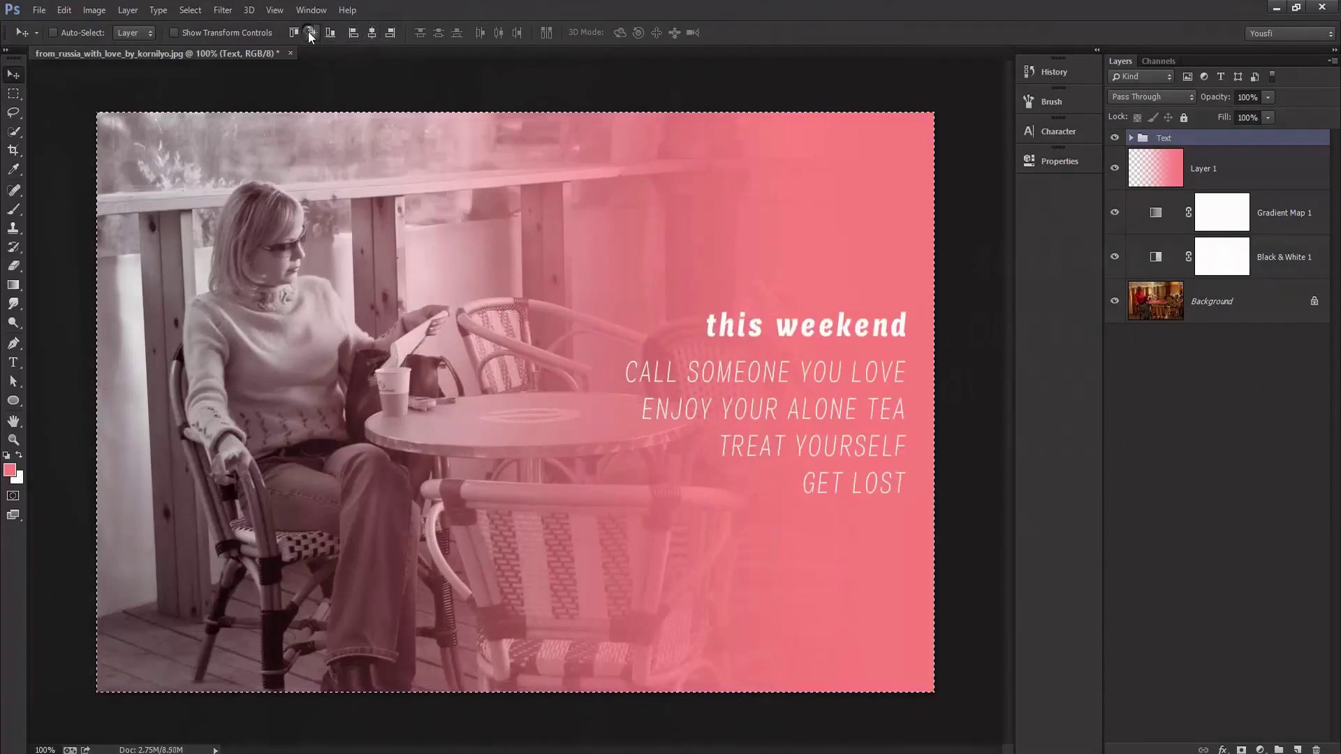